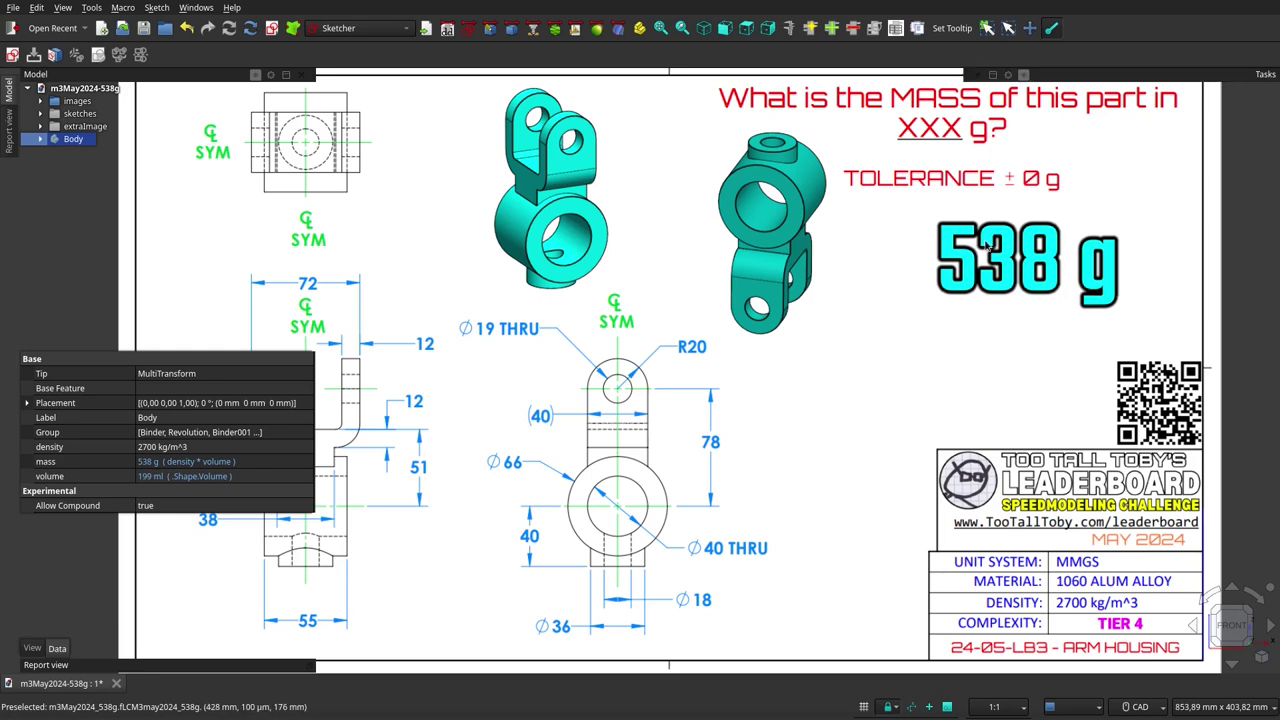
Hide the reference drawing images and orbit and zoom to inspect the upright clevis arm body.
key(space)
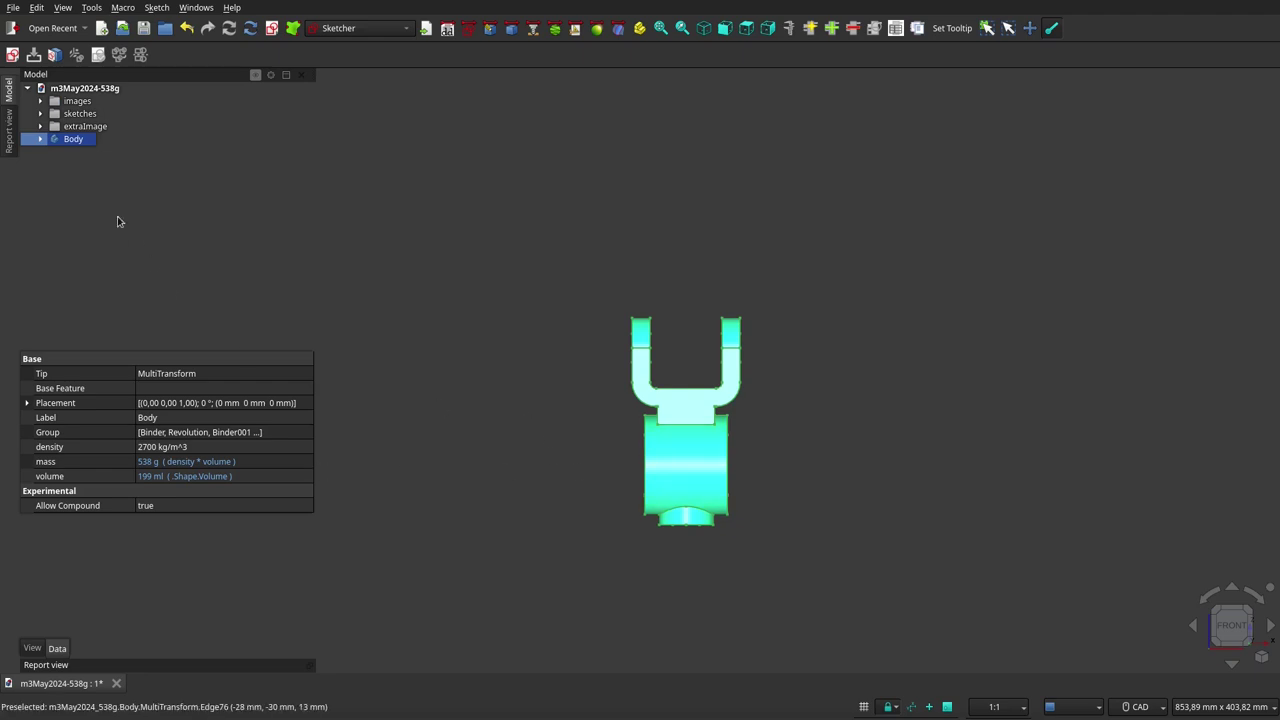
mouse_move(480, 394)
middle_down()
mouse_move(645, 507)
mouse_move(577, 414)
mouse_move(489, 408)
middle_up()
click(645, 507)
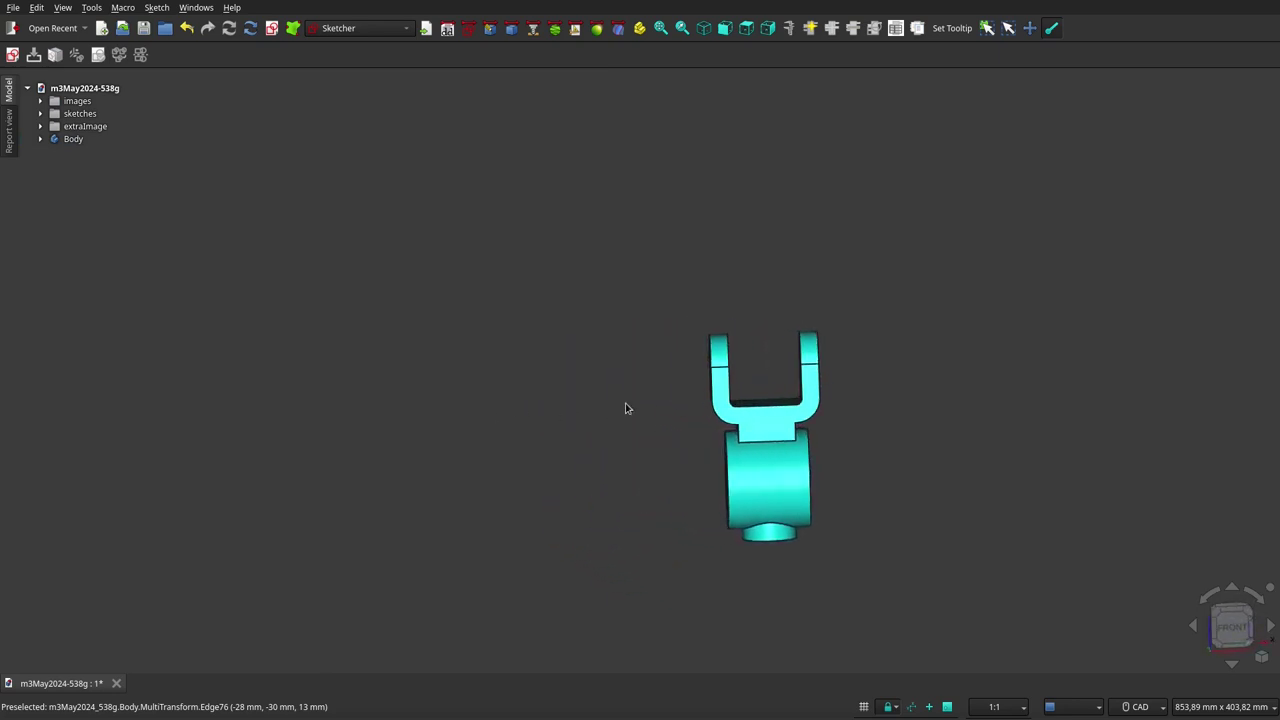
scroll(510, 311, down, 2)
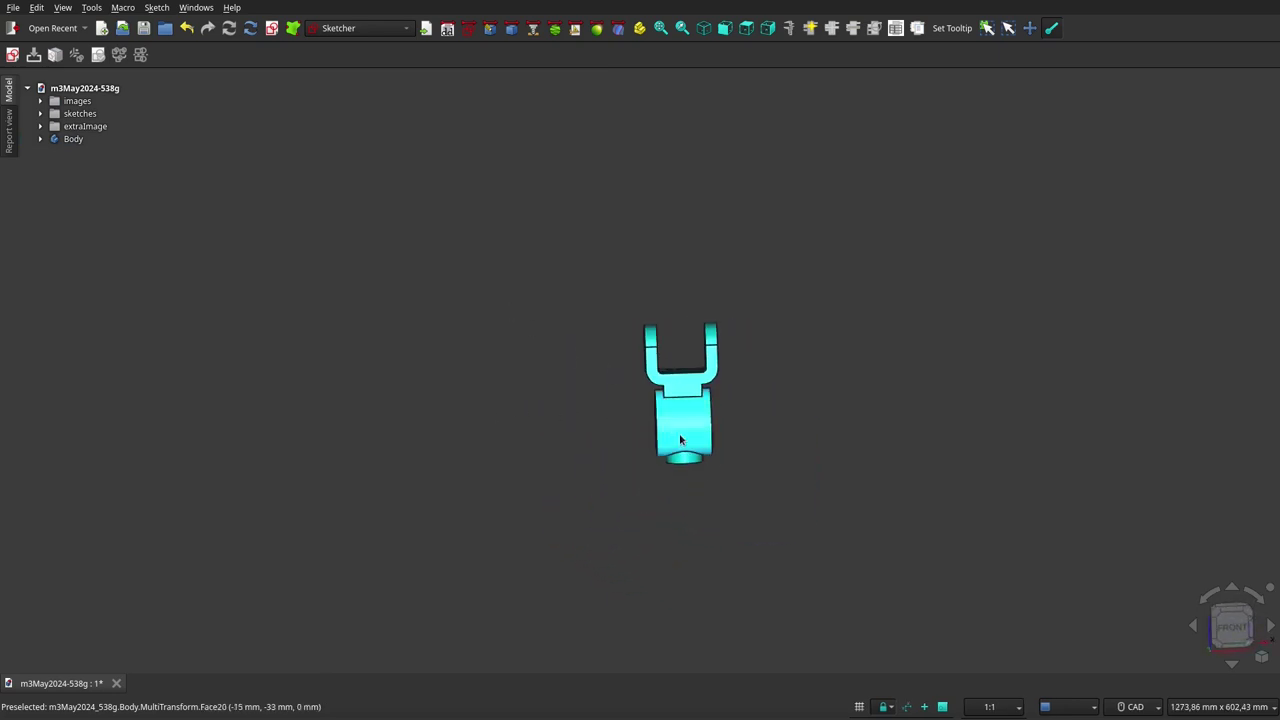
scroll(713, 474, up, 3)
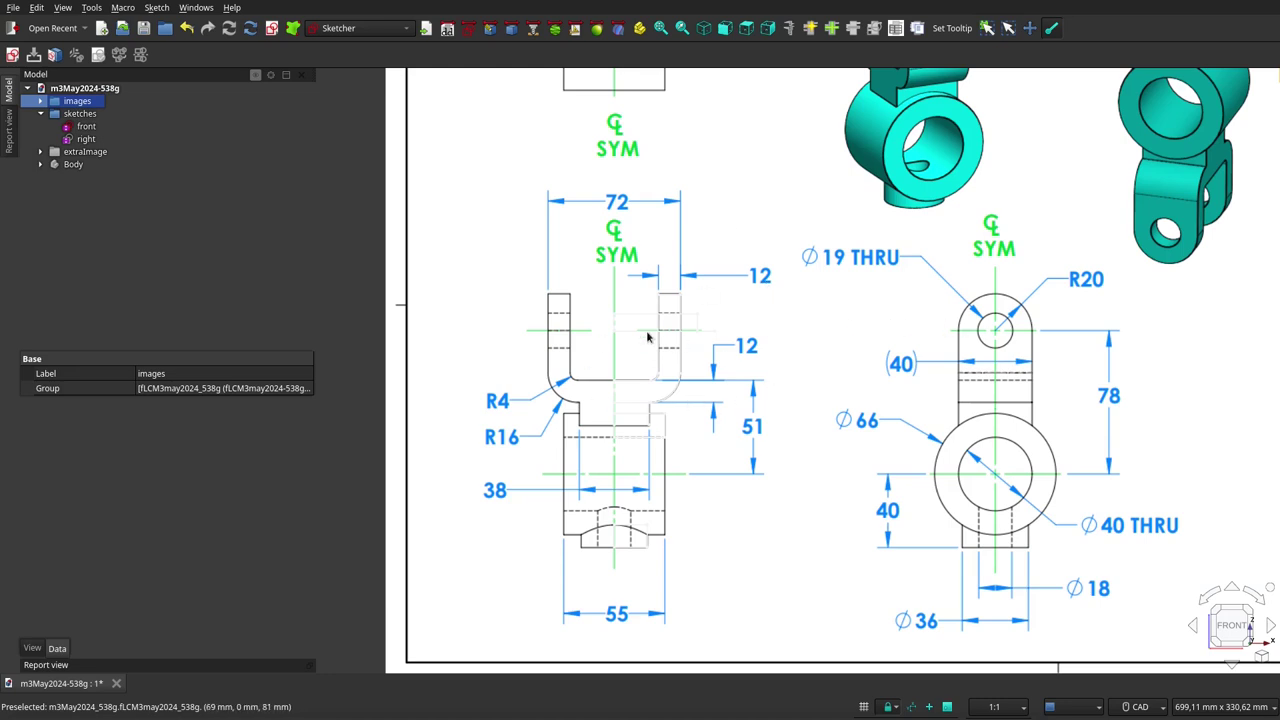
Hide the front sketch and toggle the reference drawing images on and off to compare.
click(84, 127)
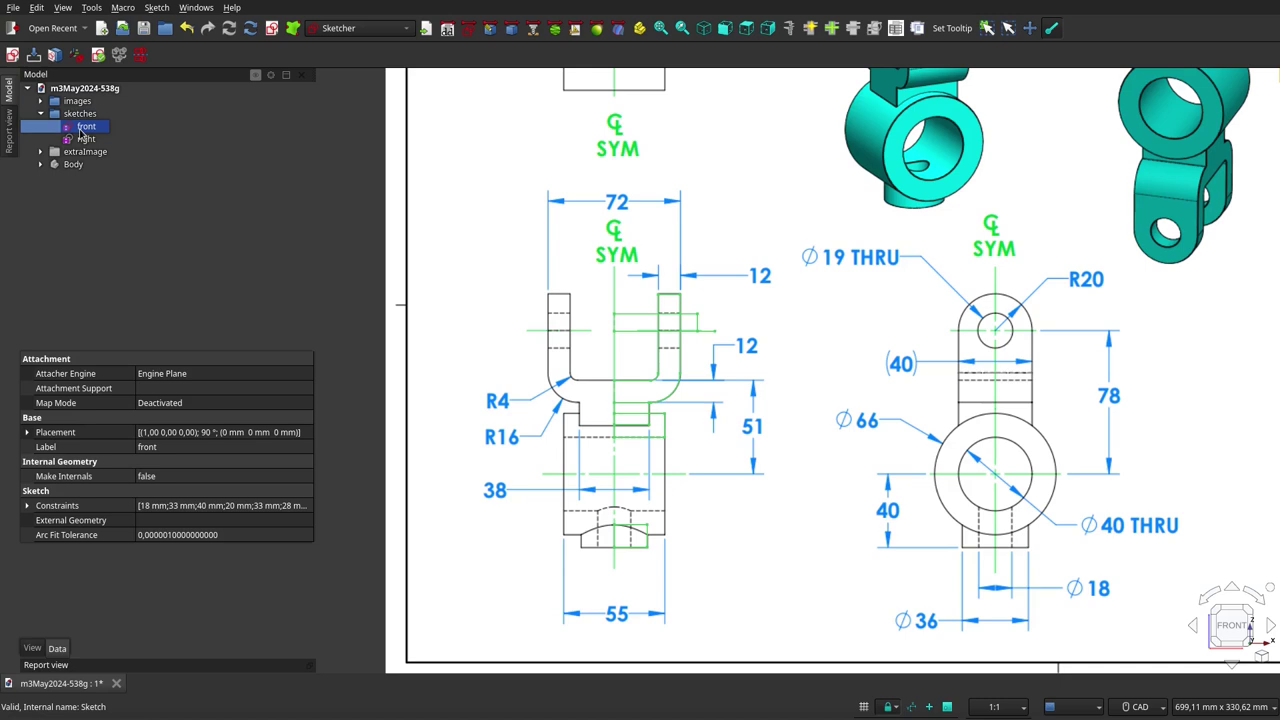
key(space)
click(78, 101)
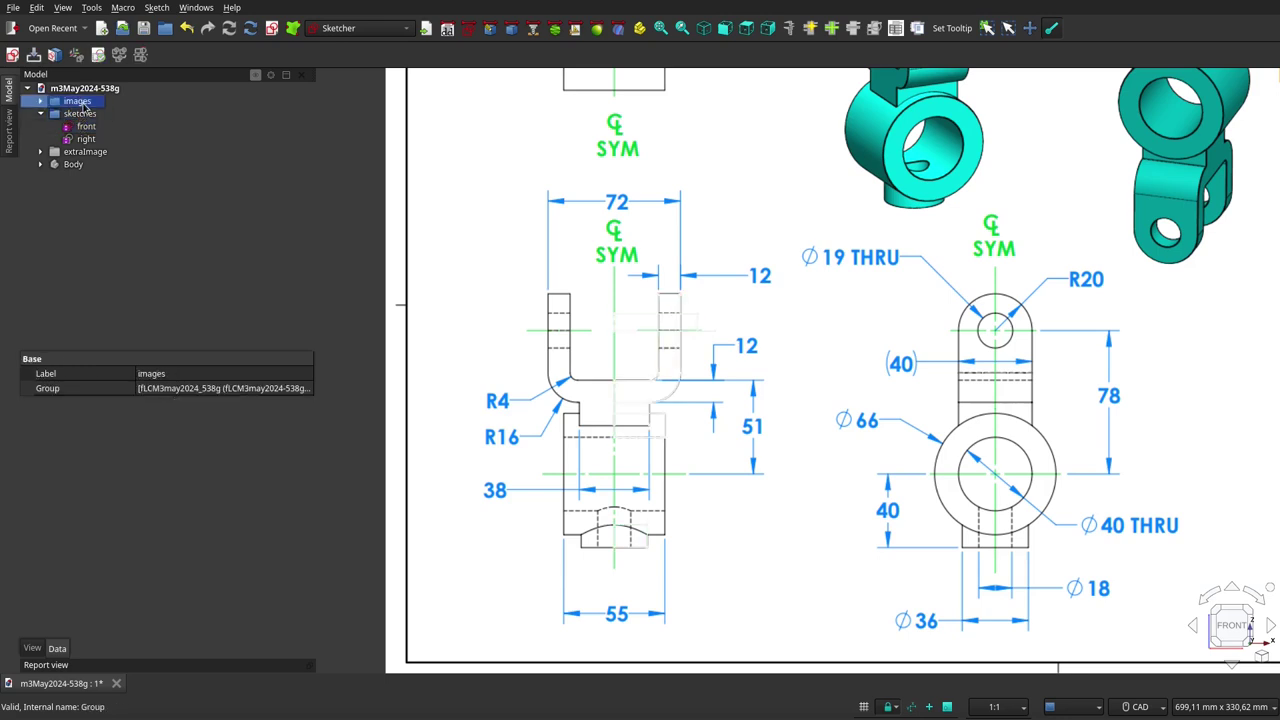
key(space)
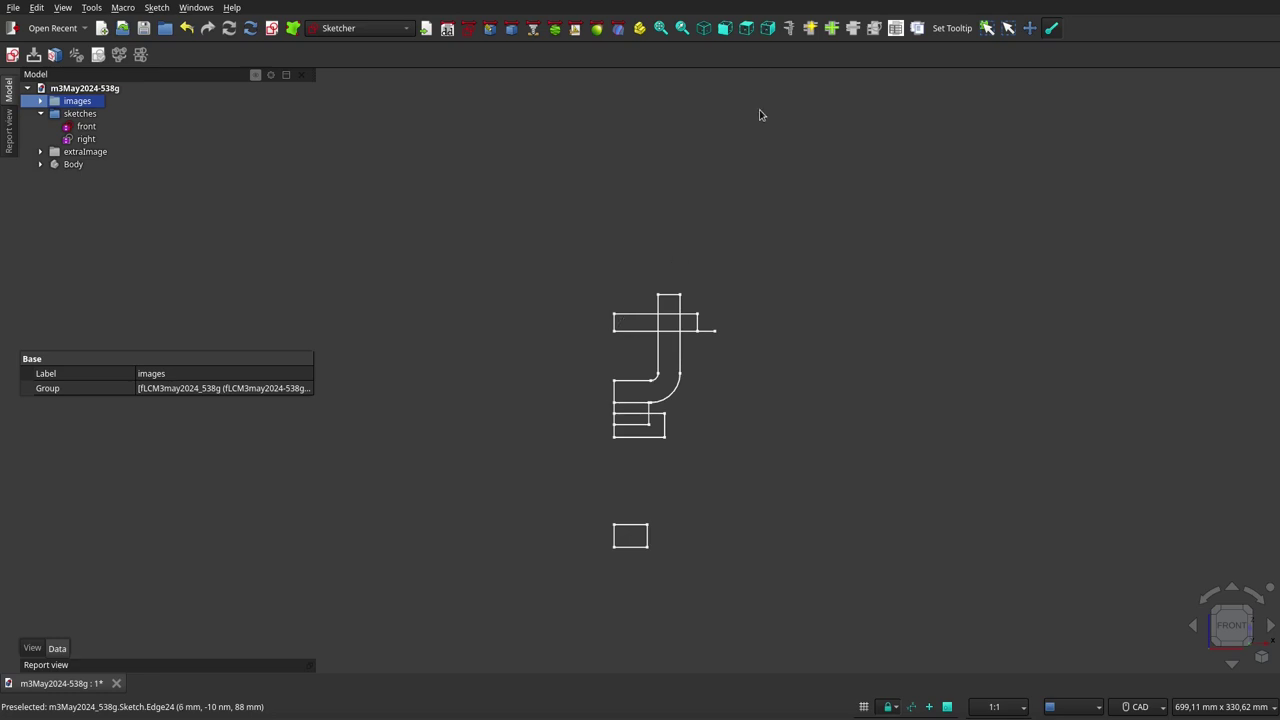
key(space)
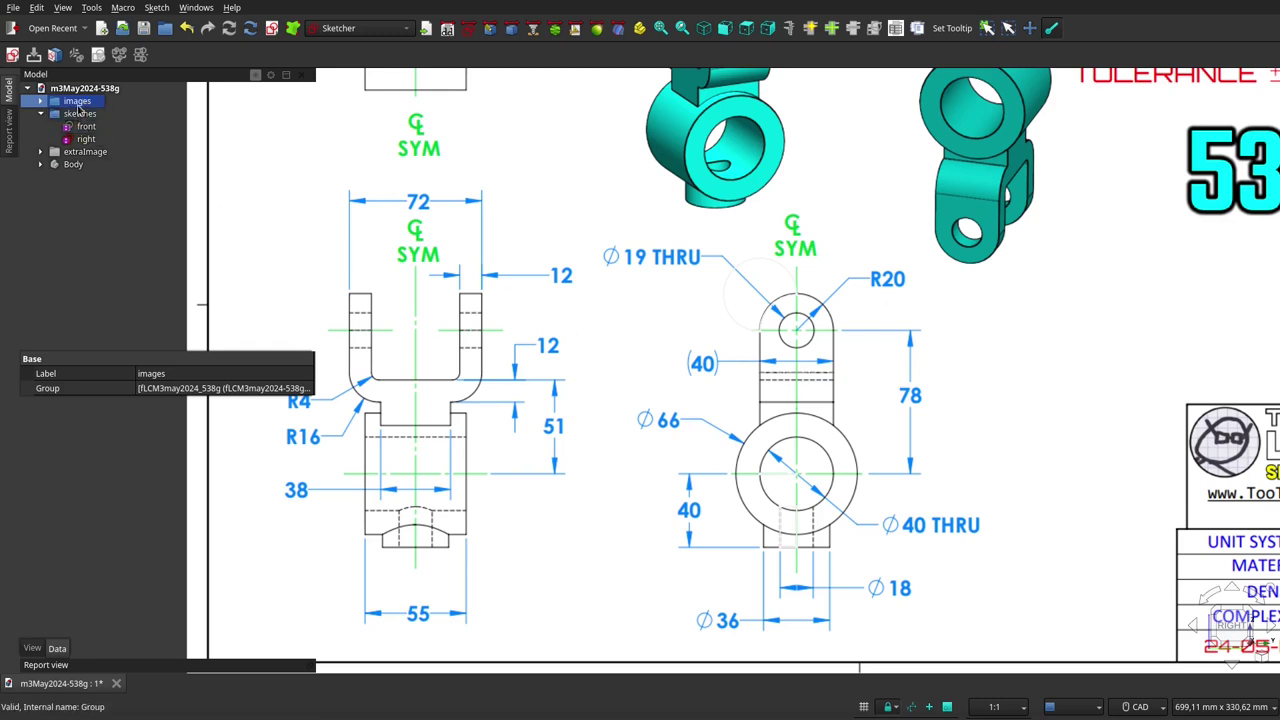
key(space)
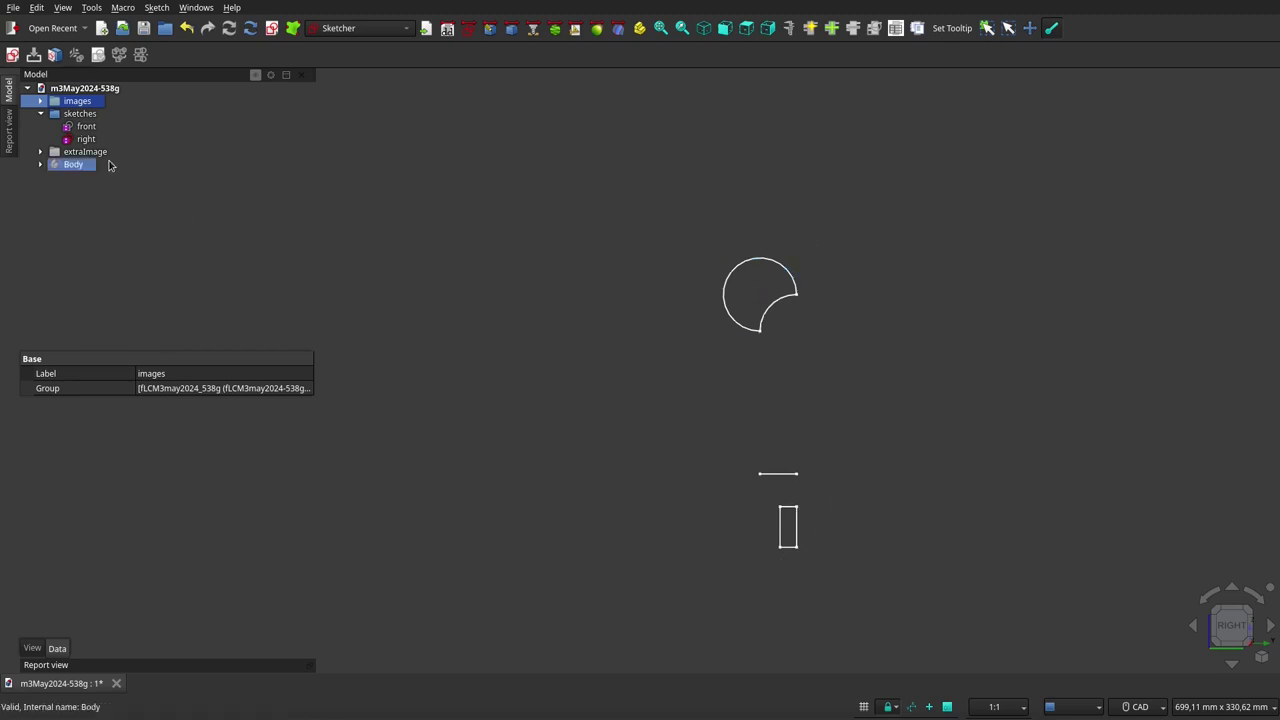
key(space)
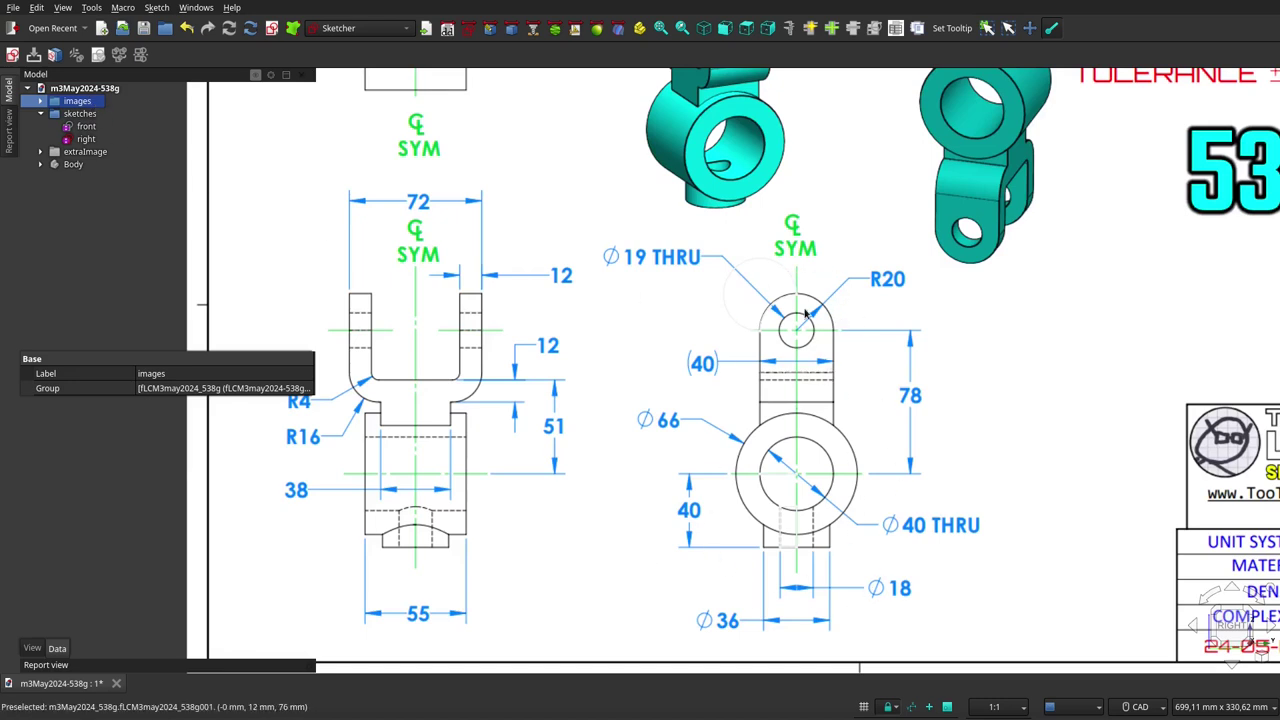
key(space)
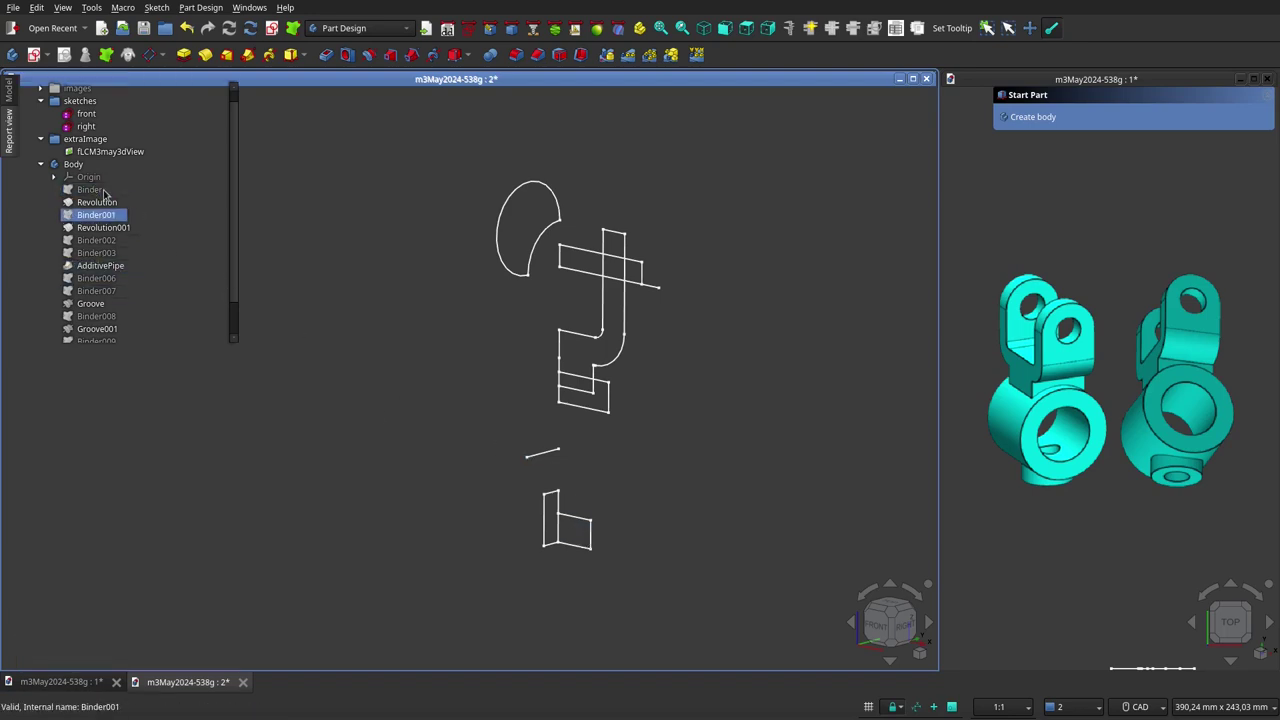
Show the Binder profile and the small base Revolution solid, then select Binder001.
click(89, 190)
key(space)
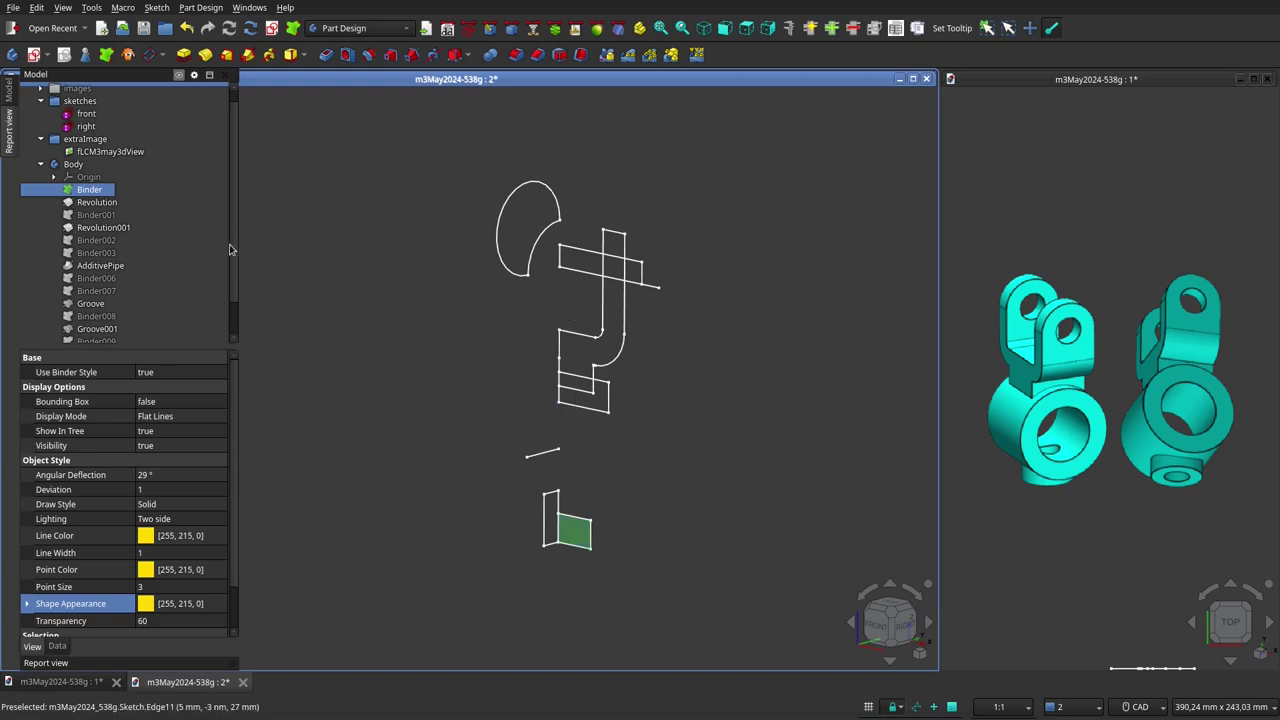
ctrl+click(108, 203)
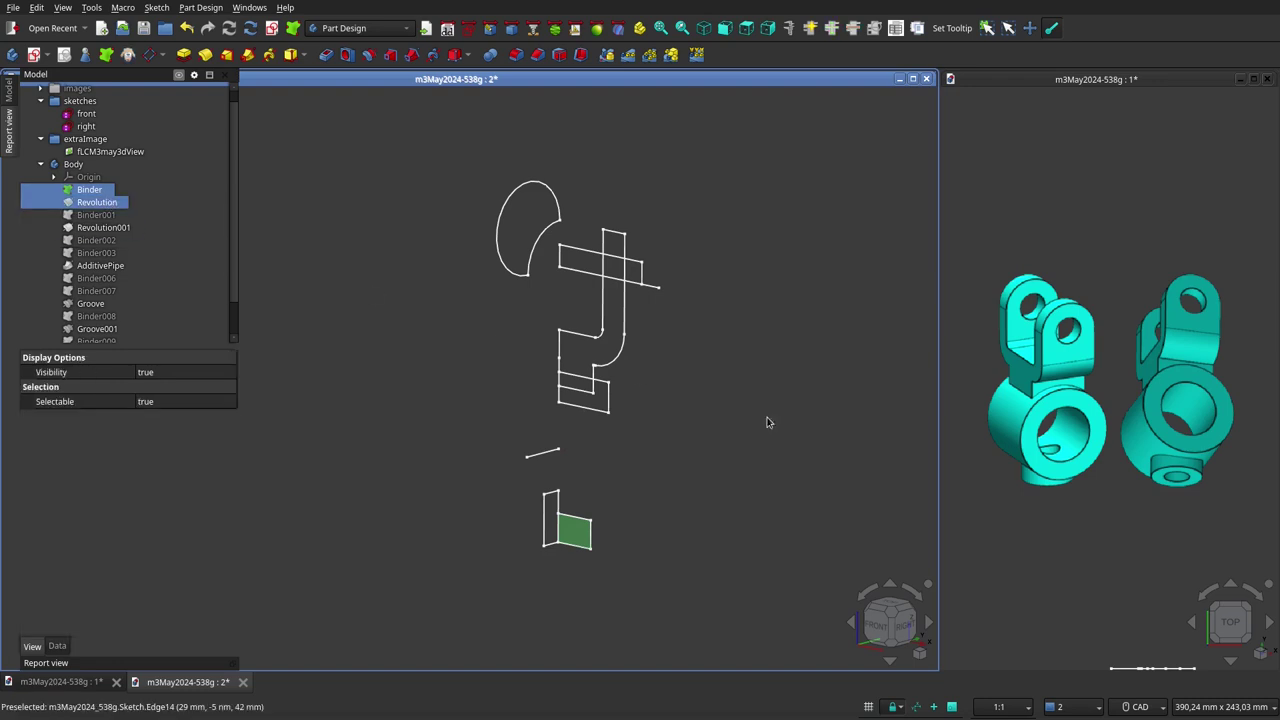
click(623, 514)
click(593, 546)
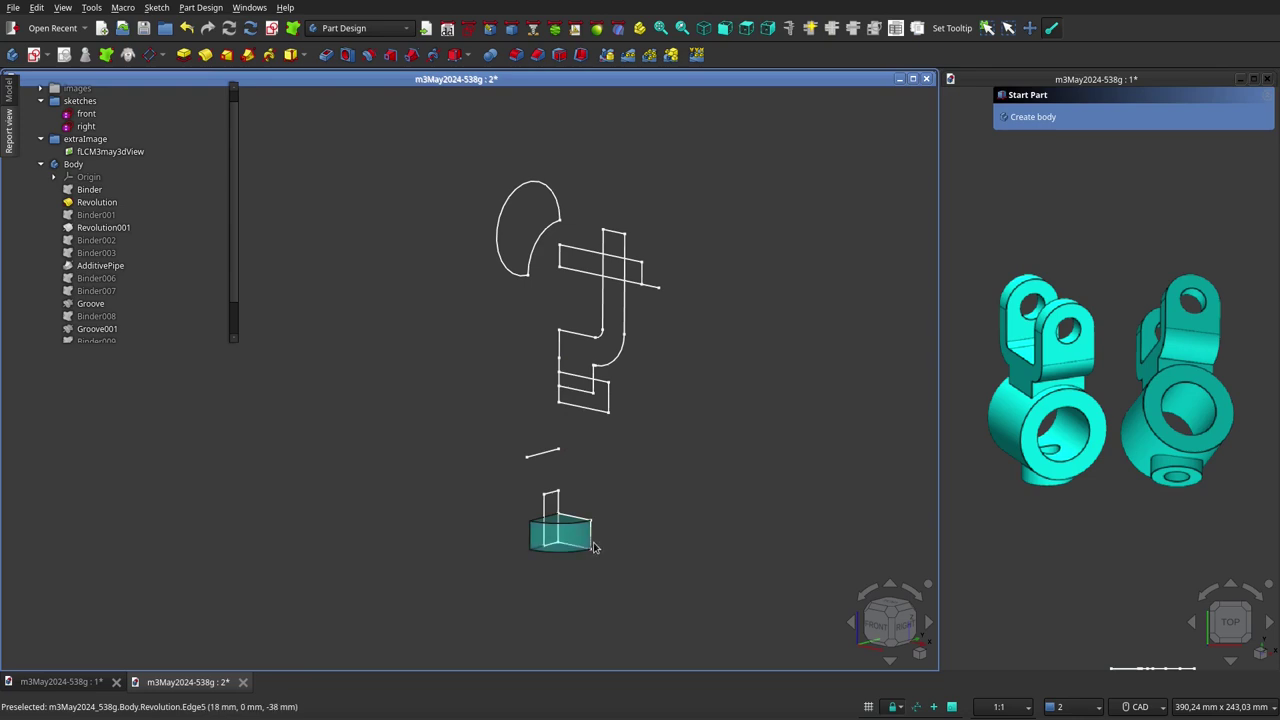
mouse_move(1077, 405)
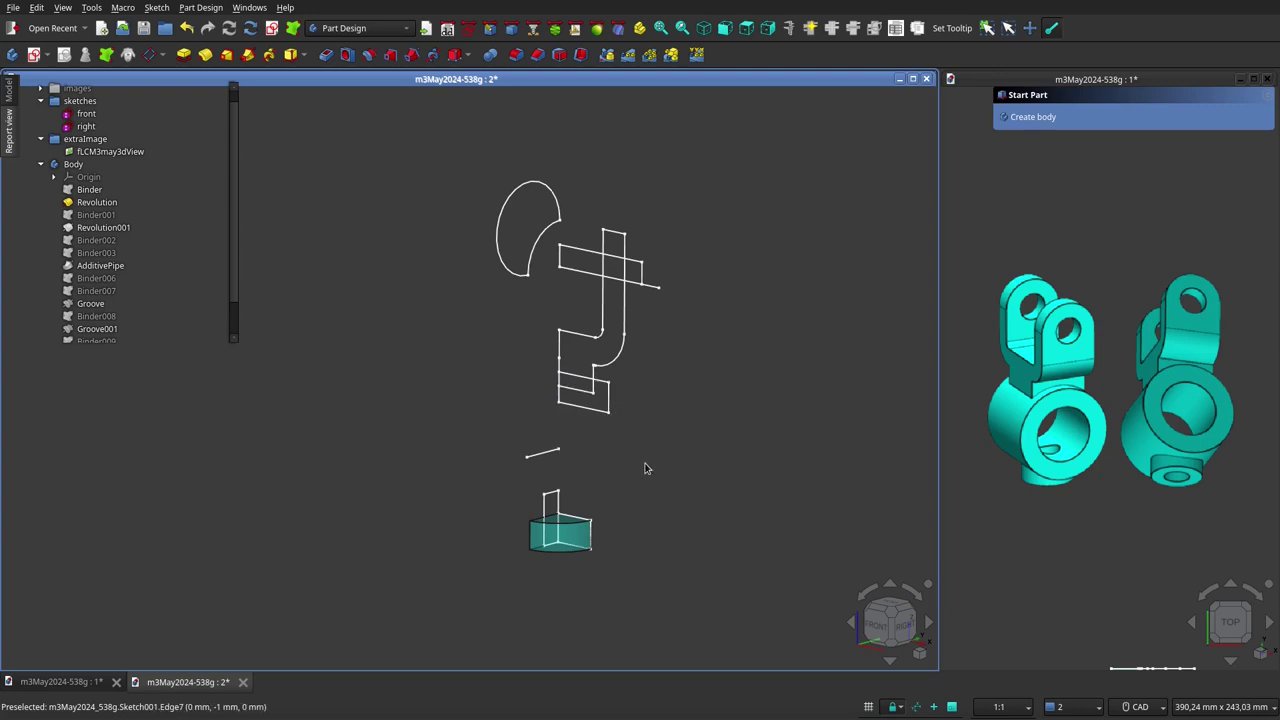
click(96, 214)
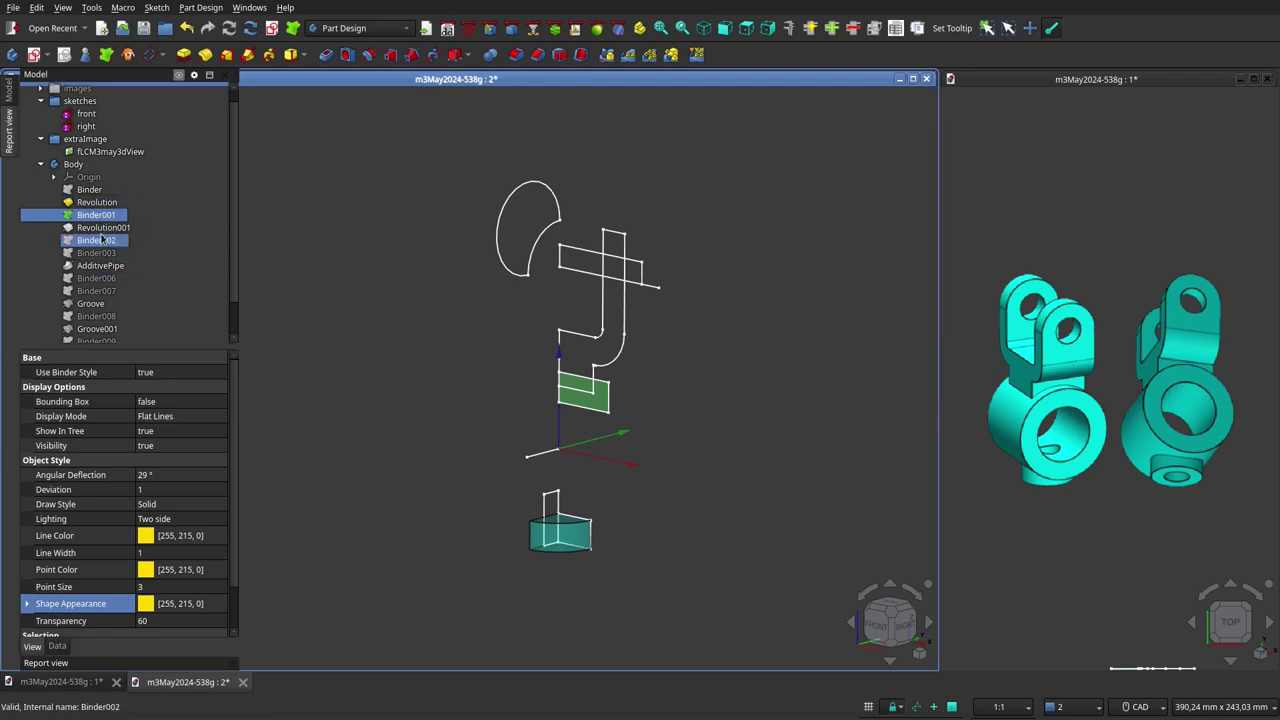
Show the Revolution001 half-ring solid alongside Binder001.
ctrl+click(103, 228)
key(space)
click(834, 463)
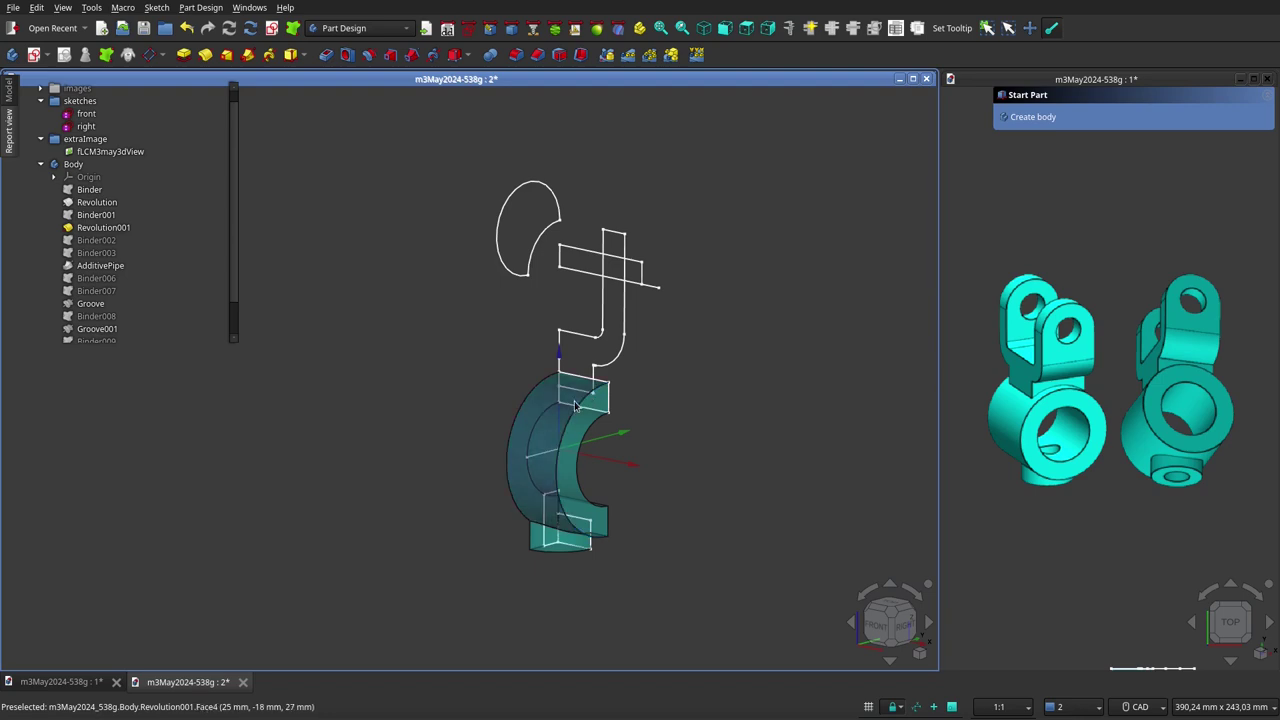
Display the Binder002 J-shaped profile, hiding Binder003 and keeping Revolution001 visible beneath it.
click(120, 240)
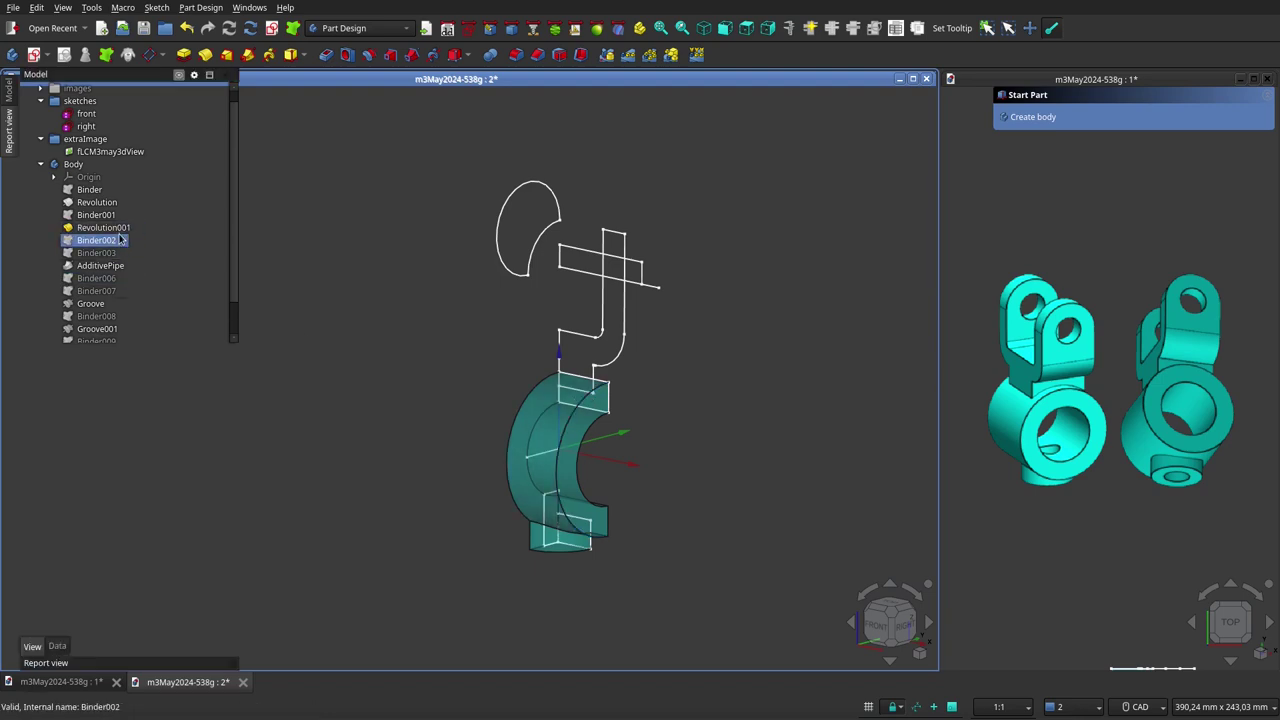
click(115, 240)
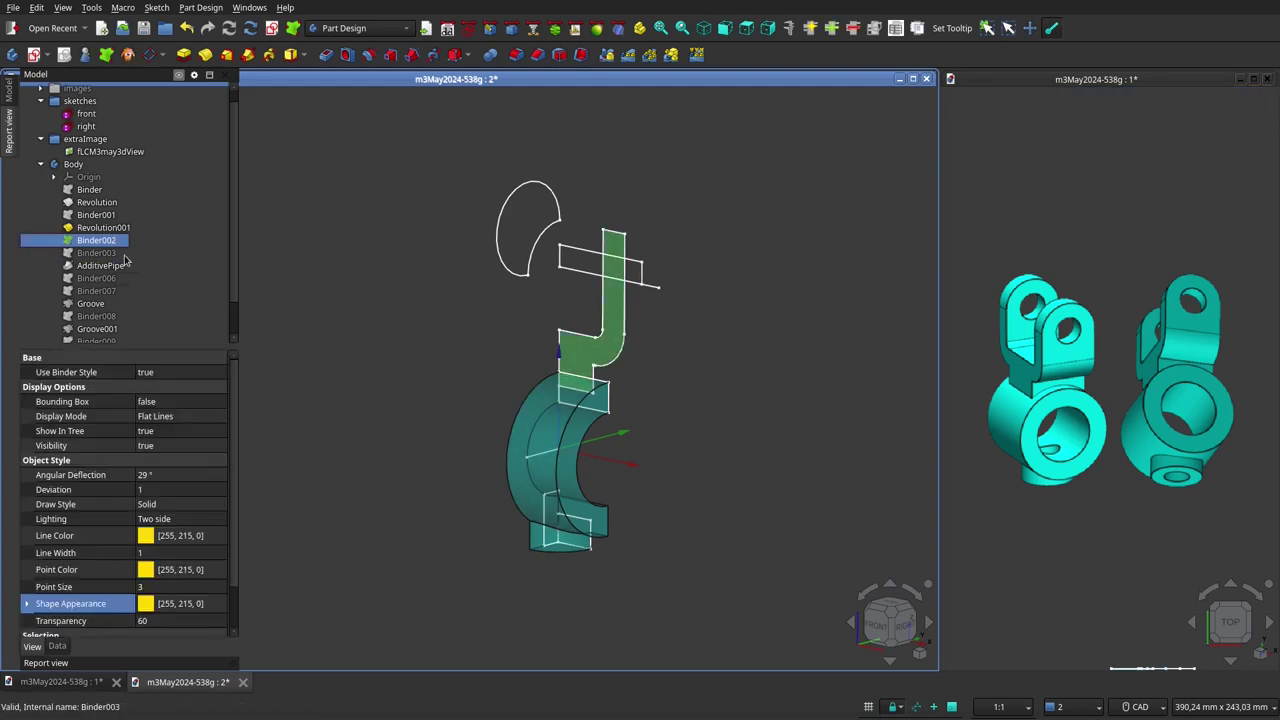
click(120, 256)
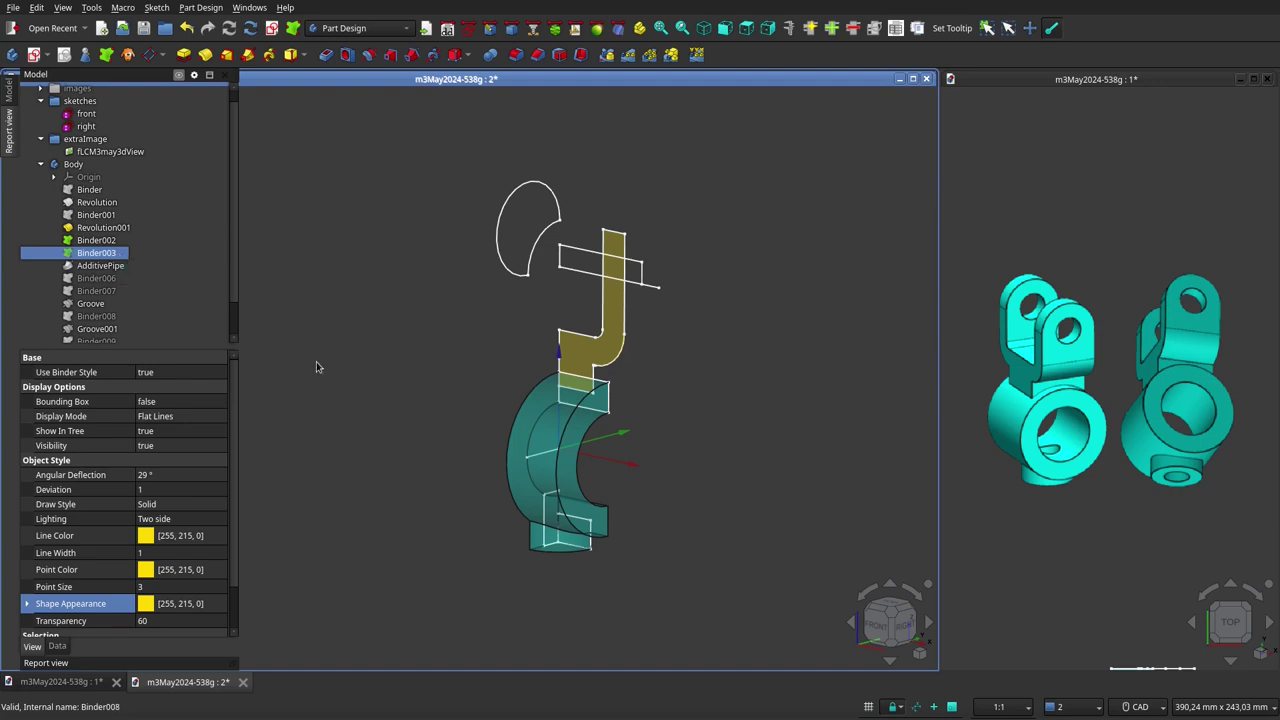
click(110, 228)
key(space)
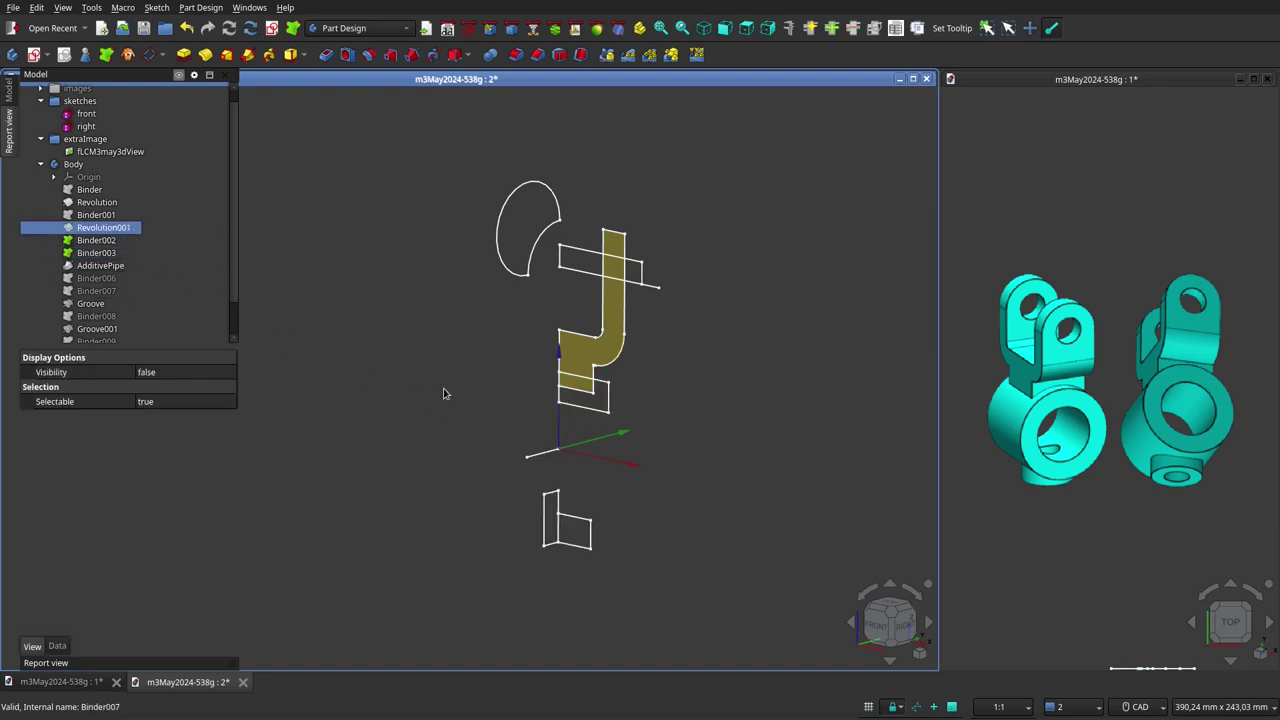
click(106, 253)
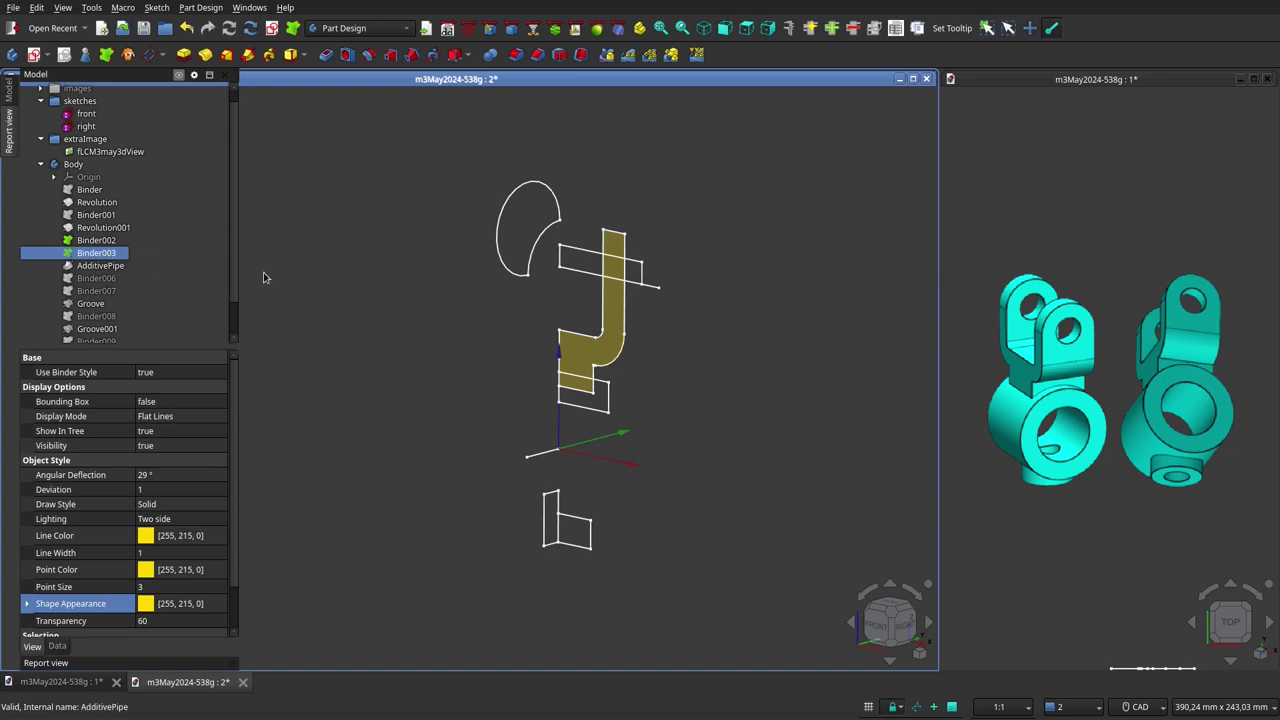
key(space)
key(space)
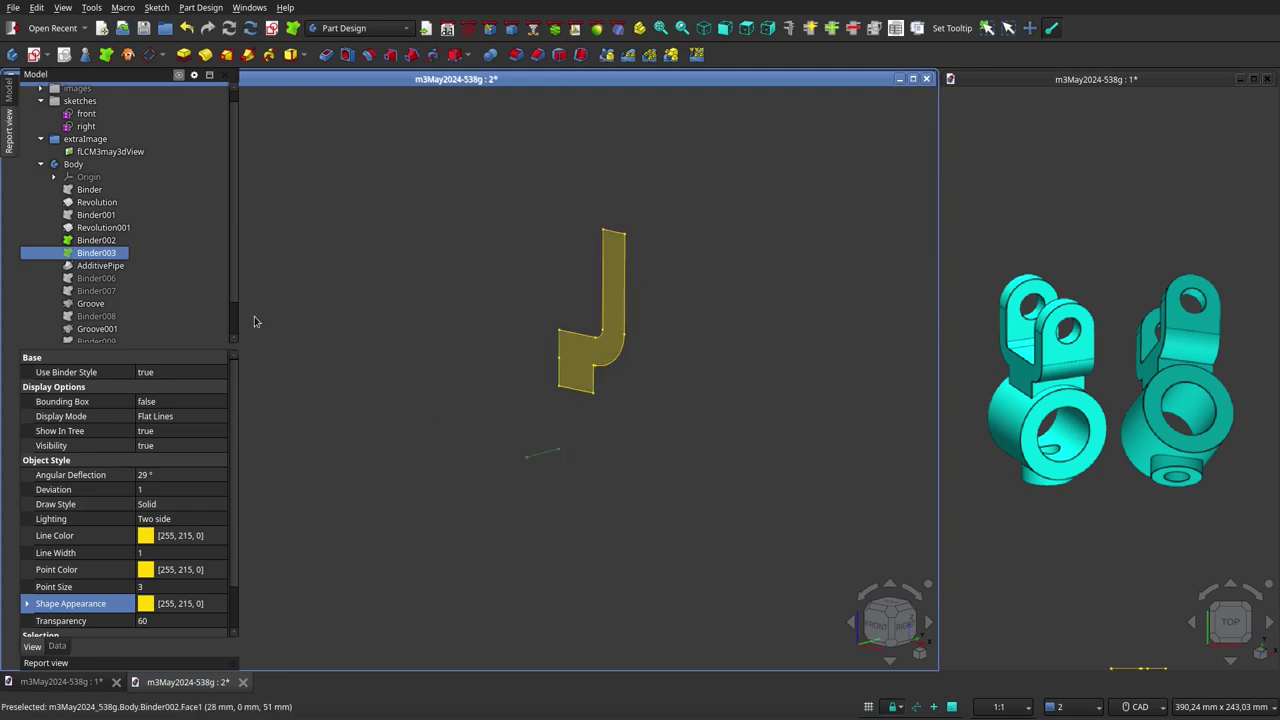
click(104, 227)
key(space)
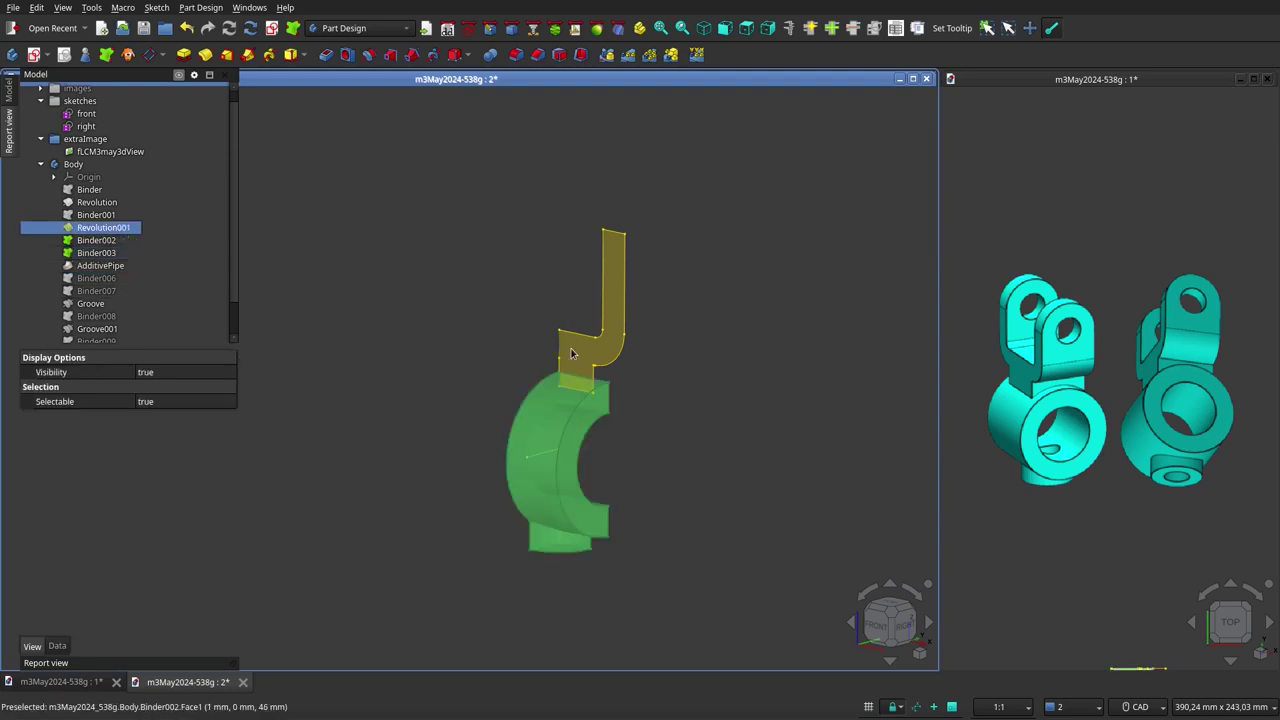
Show Binder002 through the AdditivePipe swept arm solid, then reveal the Binder006 profile across its top.
click(96, 240)
shift+click(100, 265)
key(space)
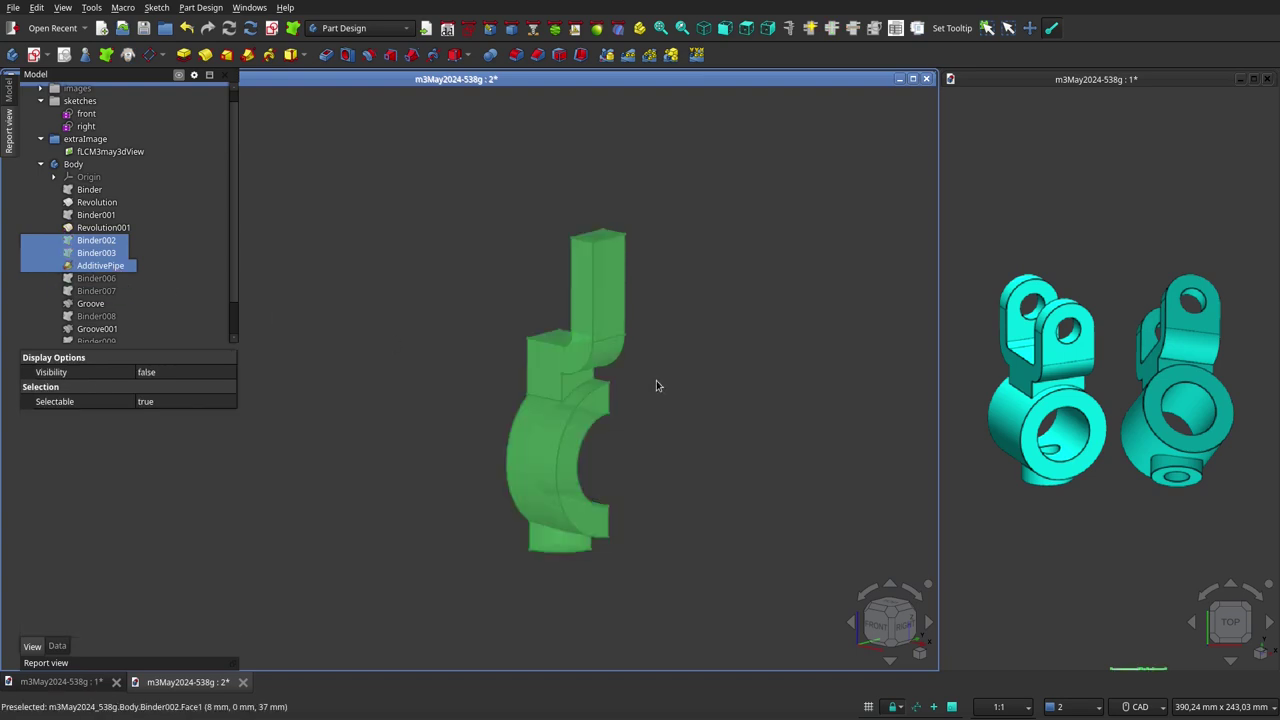
click(657, 383)
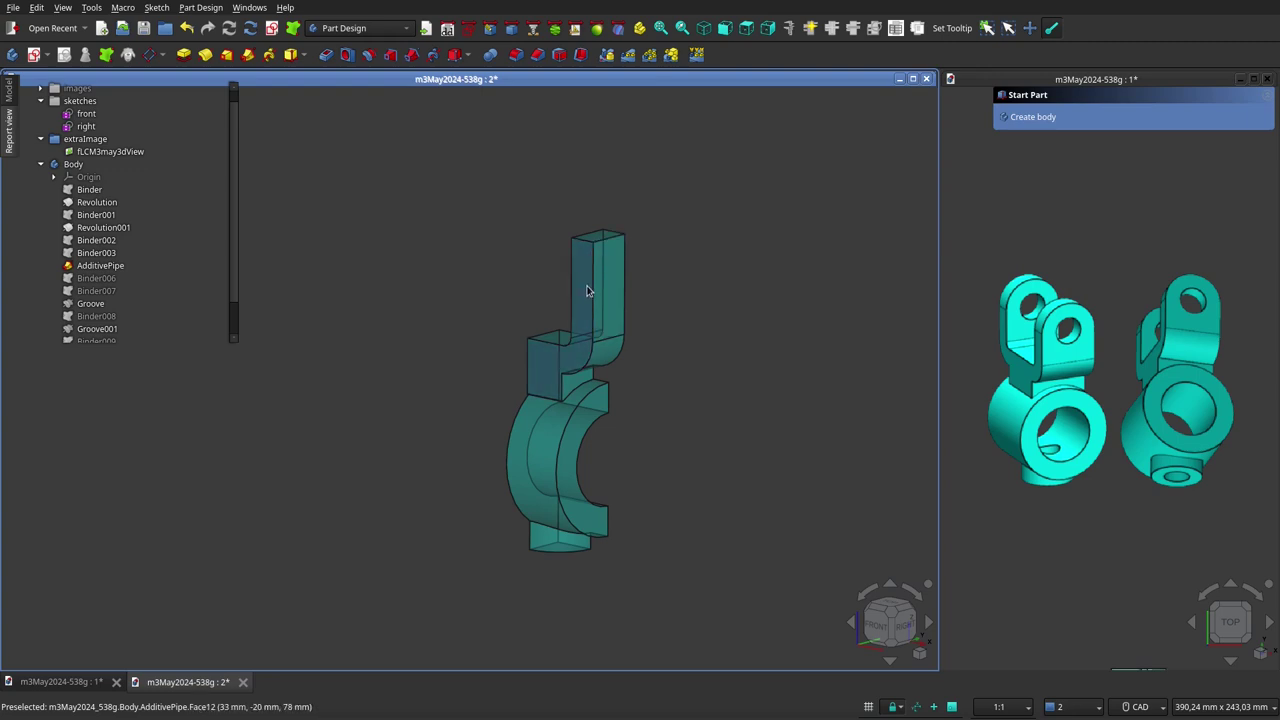
mouse_move(1133, 110)
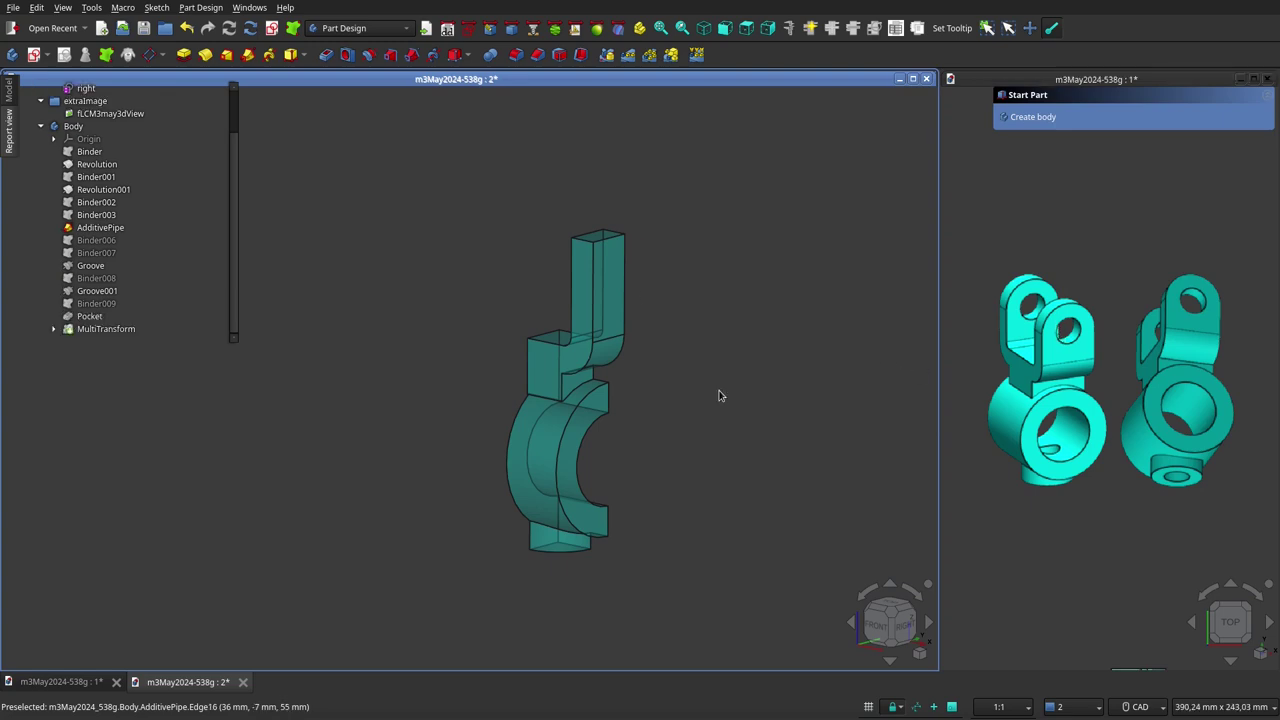
mouse_move(1097, 343)
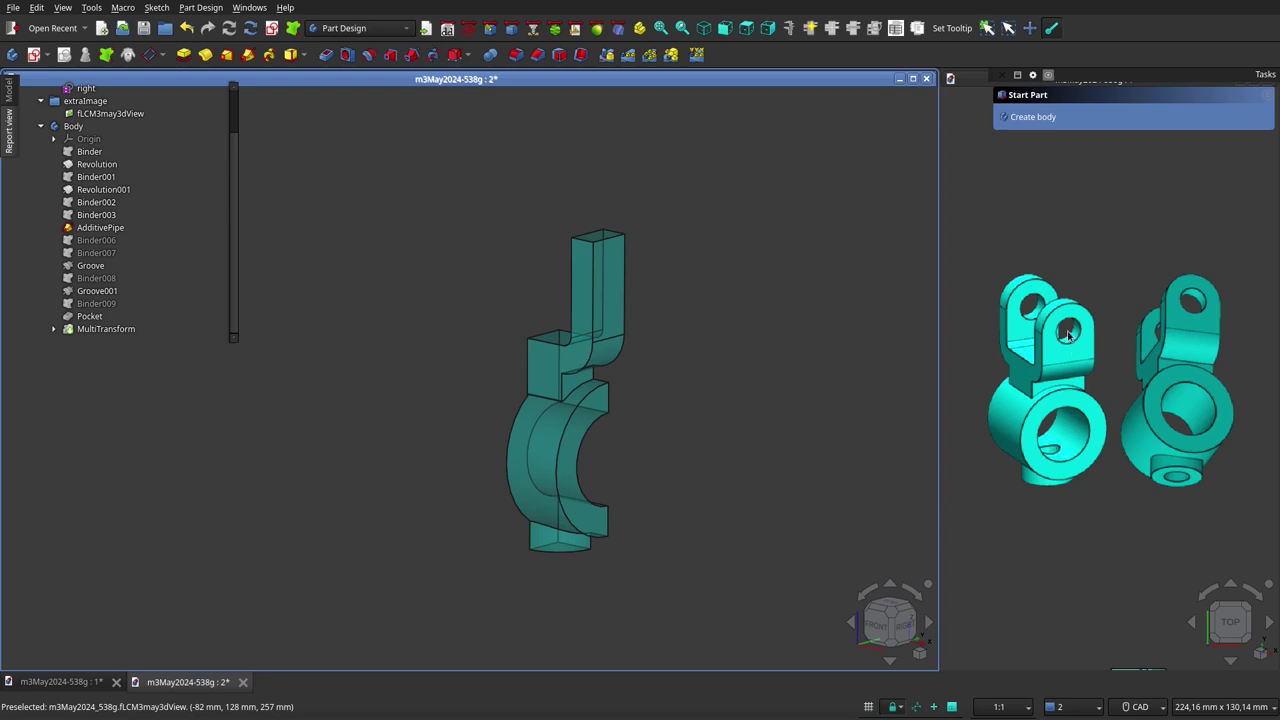
click(95, 243)
key(space)
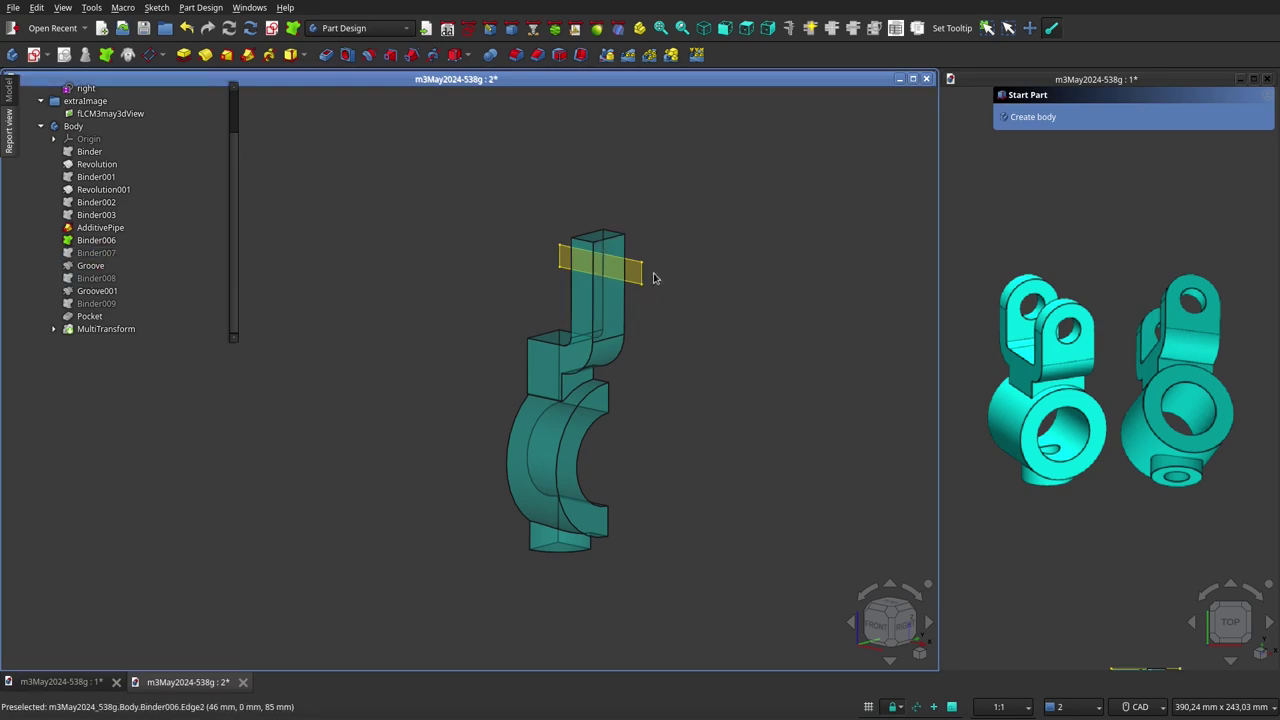
Show the Binder006-to-Groove range with its notches, display Binder008 and select Groove001.
click(100, 253)
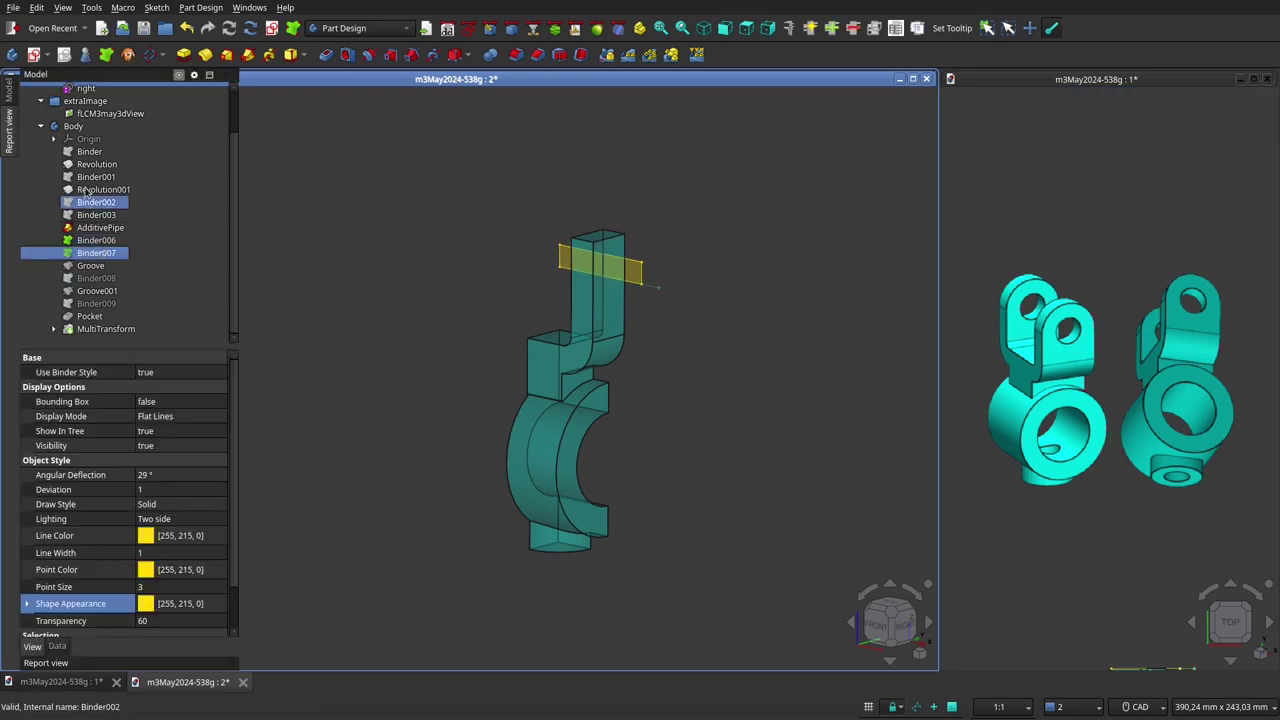
click(352, 226)
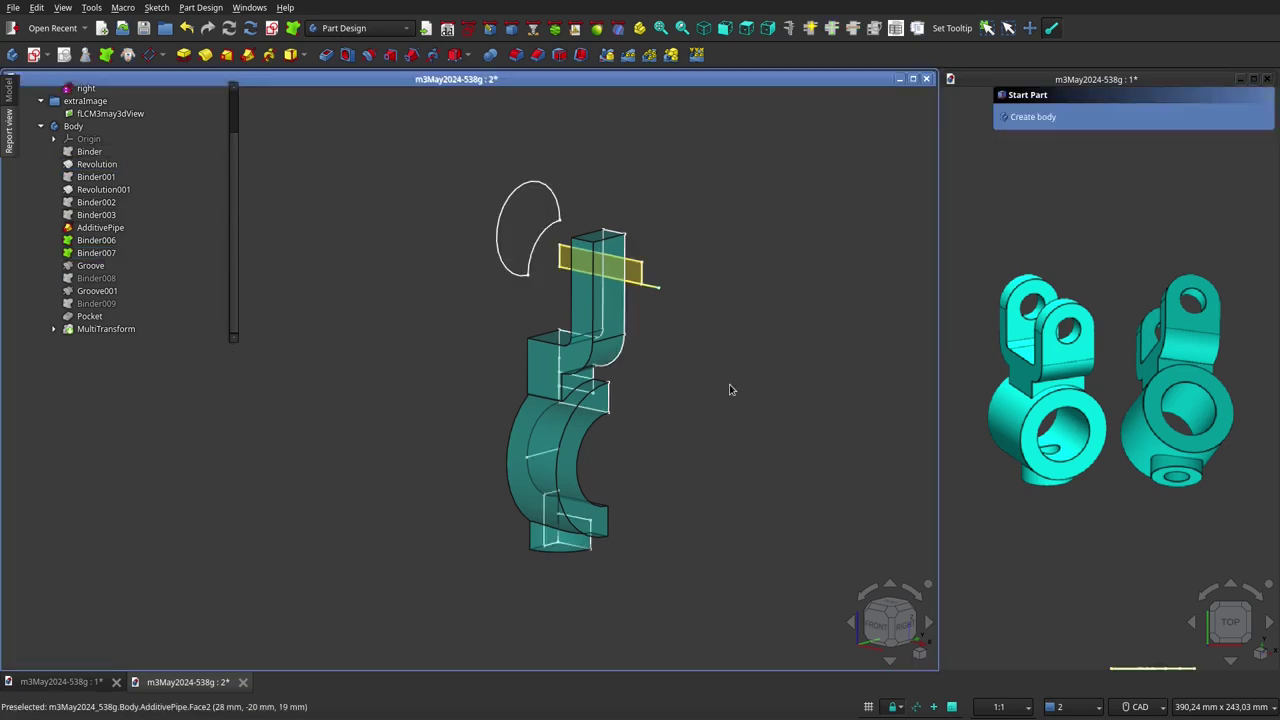
click(96, 240)
shift+click(96, 278)
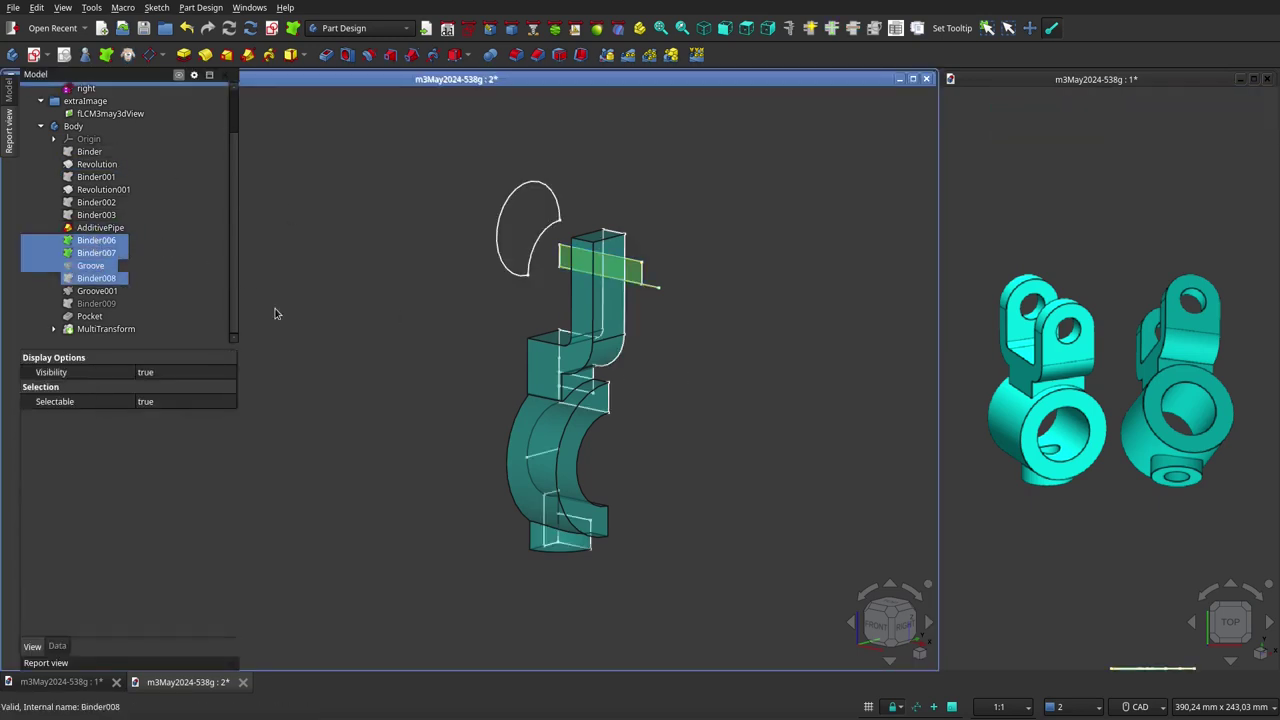
click(703, 390)
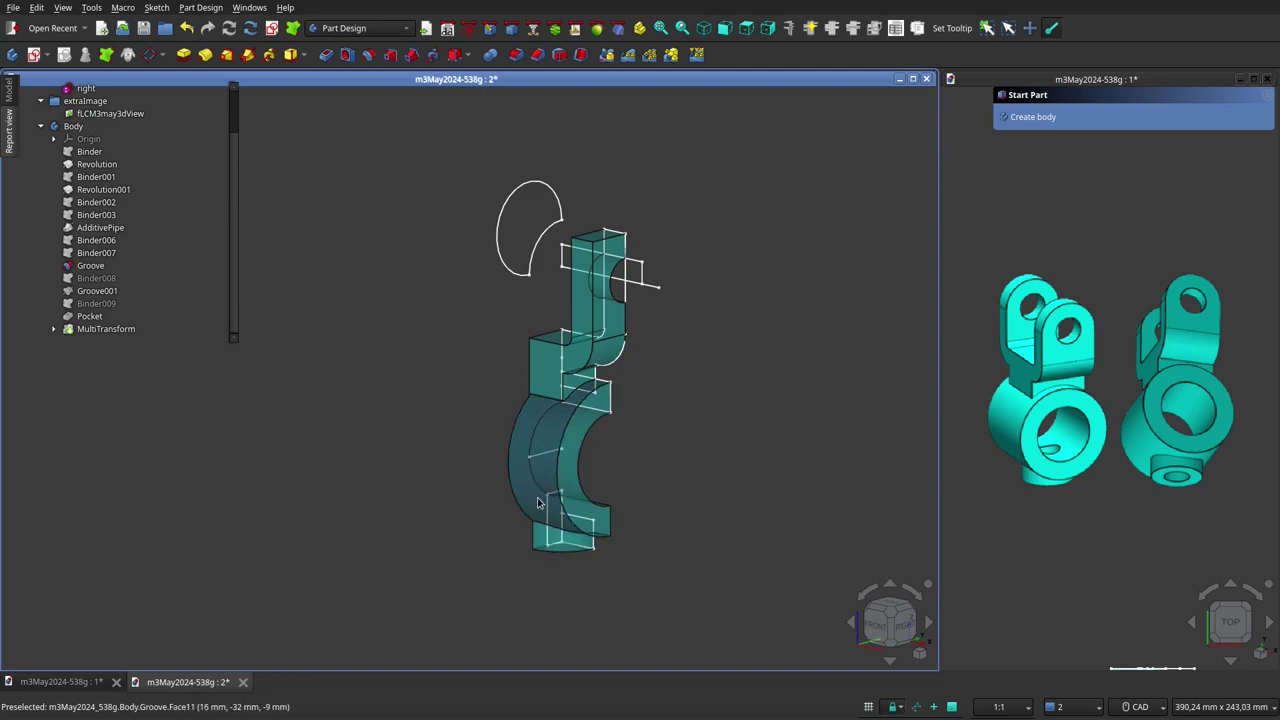
click(110, 279)
key(space)
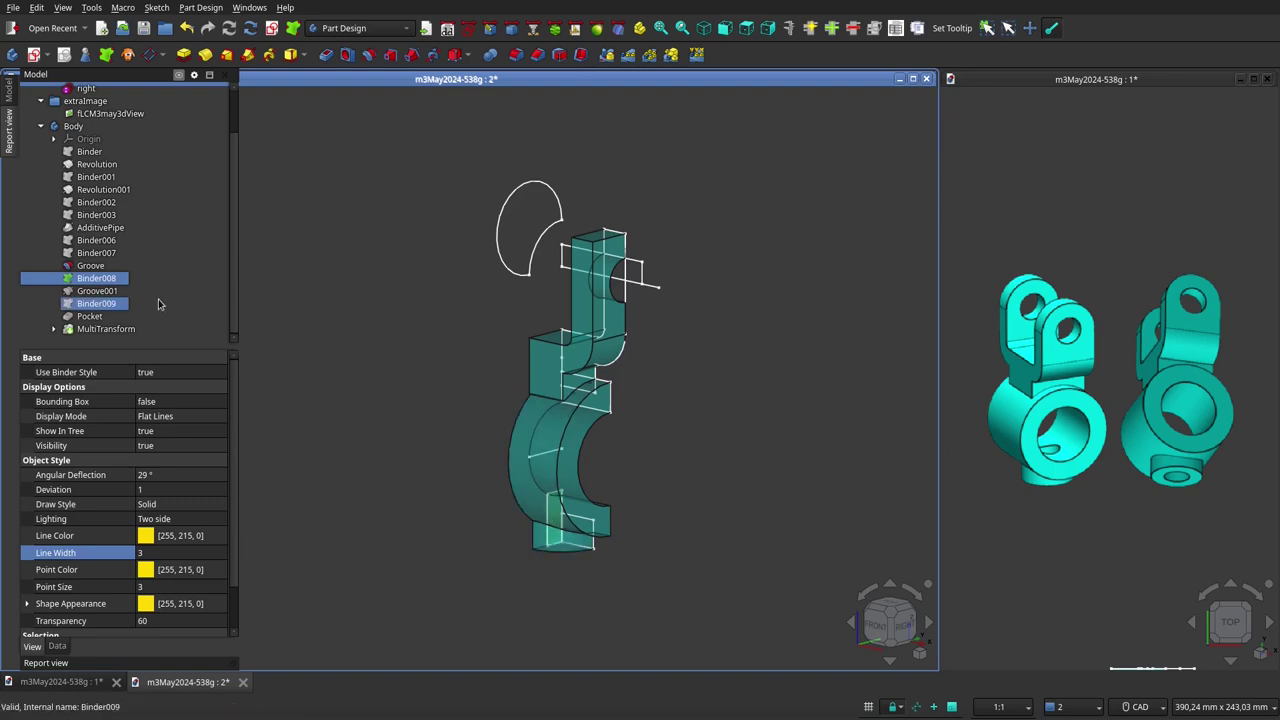
ctrl+click(106, 293)
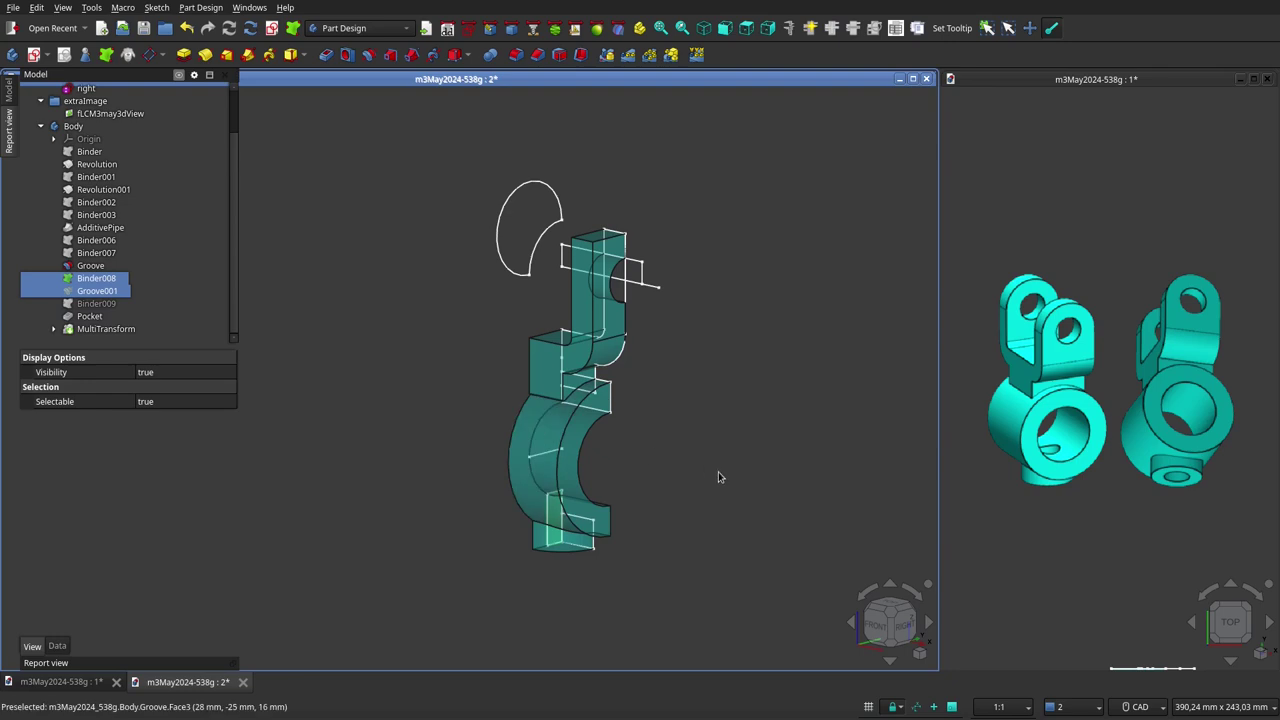
Orbit the arm, then show the Binder009 ellipse beside the Pocket cut in the upper arm.
click(692, 490)
mouse_move(692, 490)
middle_down()
mouse_move(614, 556)
mouse_move(801, 363)
mouse_move(628, 468)
mouse_move(693, 509)
middle_up()
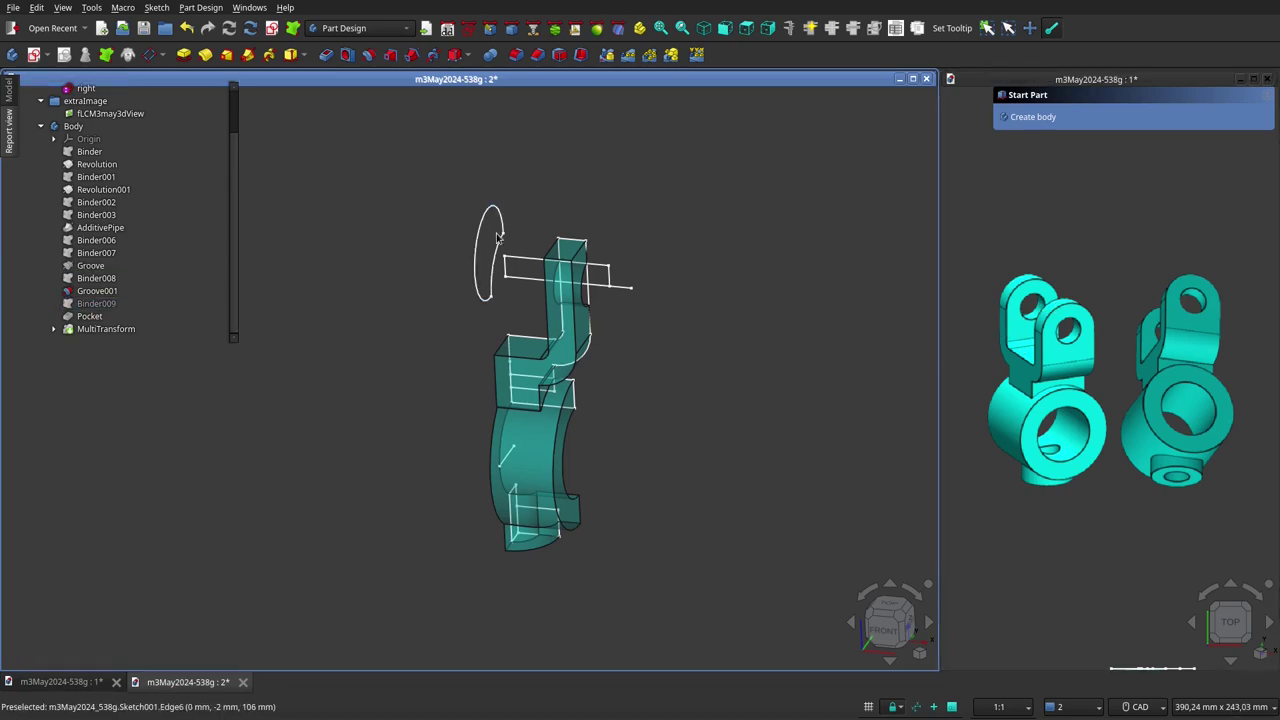
middle_drag(650, 521, 587, 511)
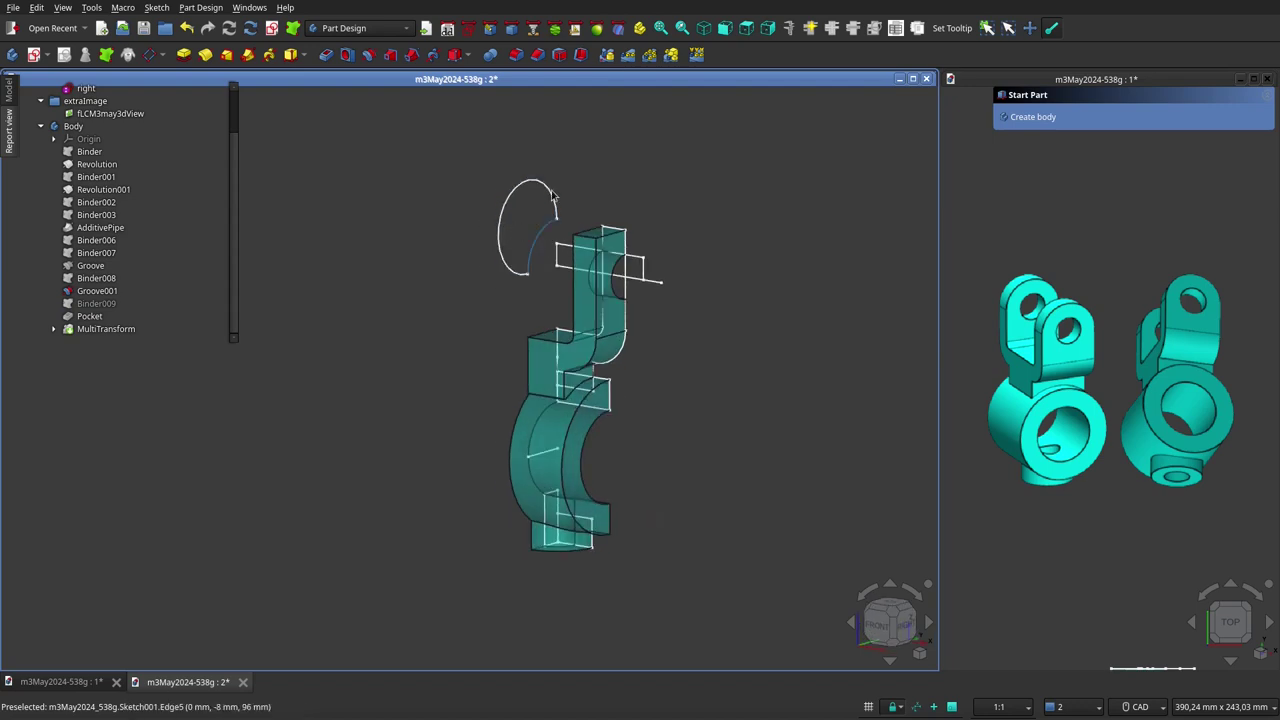
click(66, 316)
click(80, 303)
key(space)
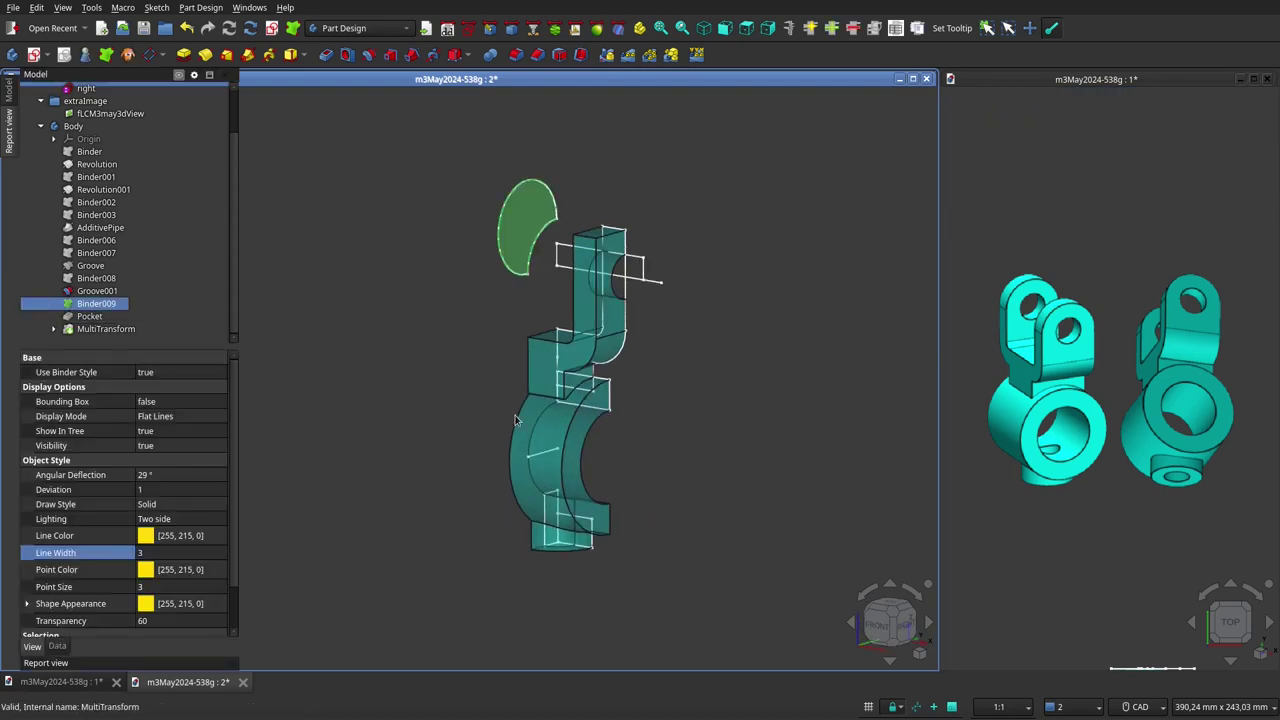
click(696, 439)
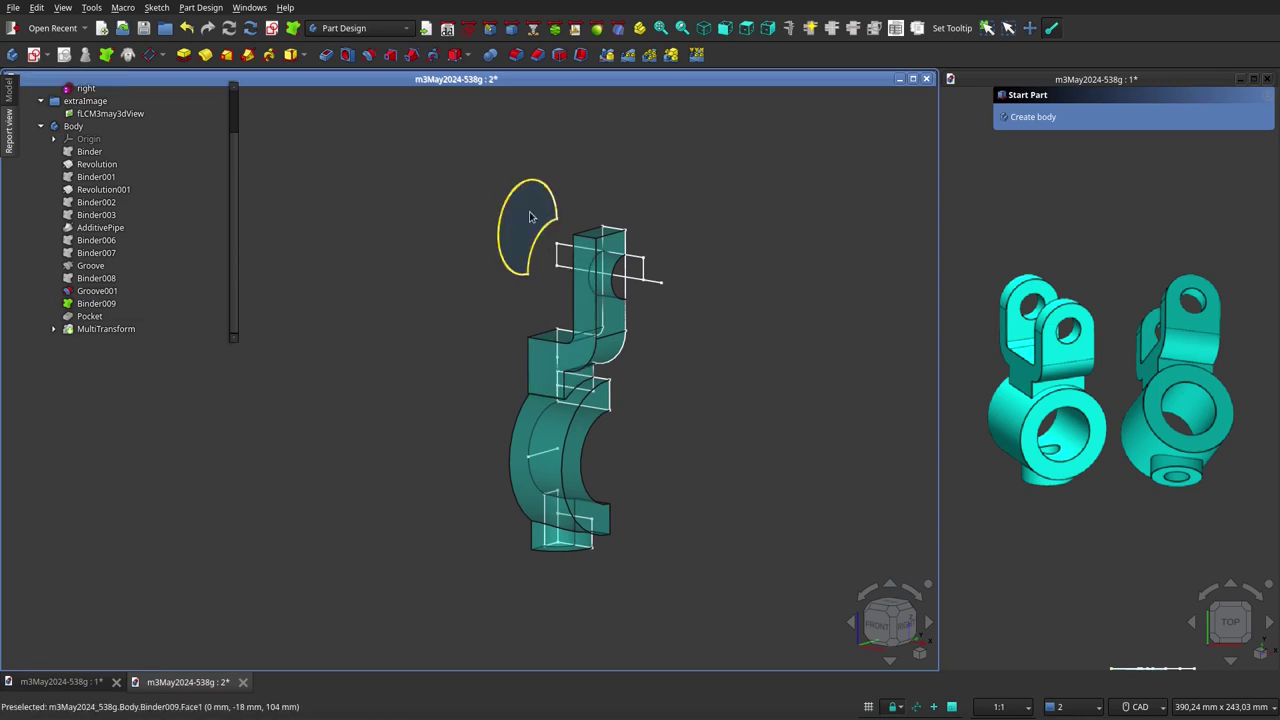
click(84, 304)
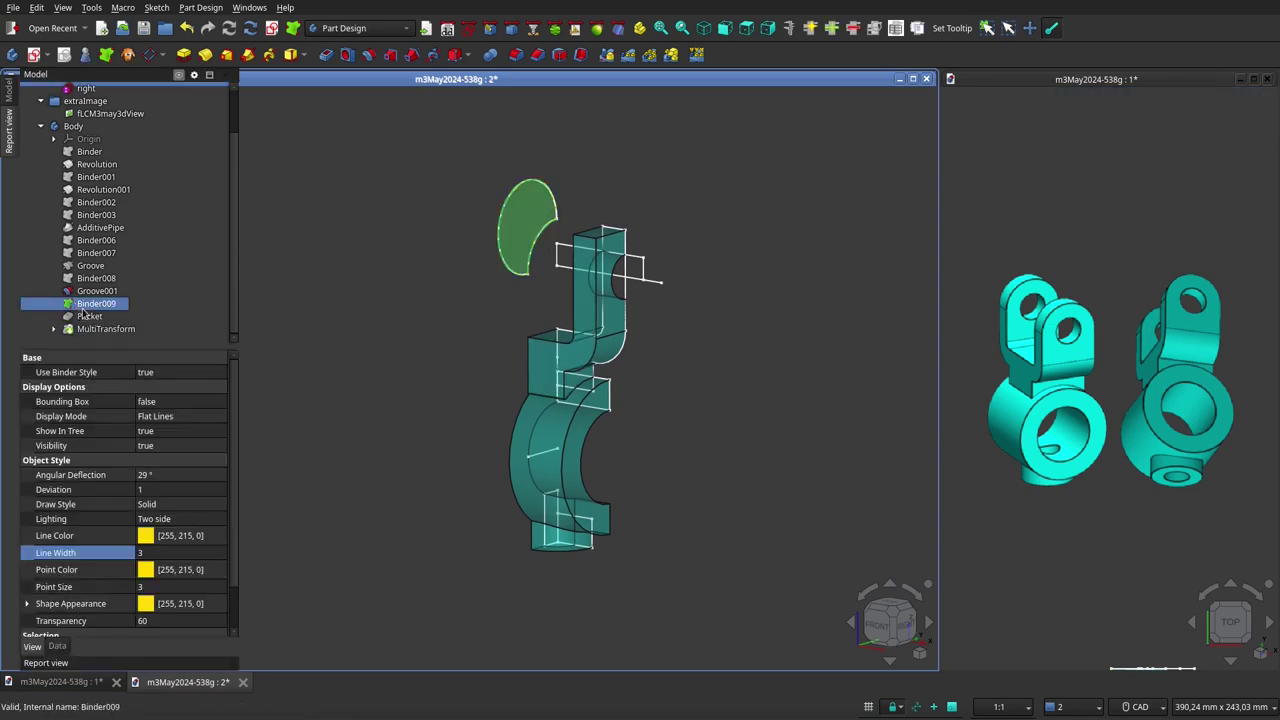
ctrl+click(85, 315)
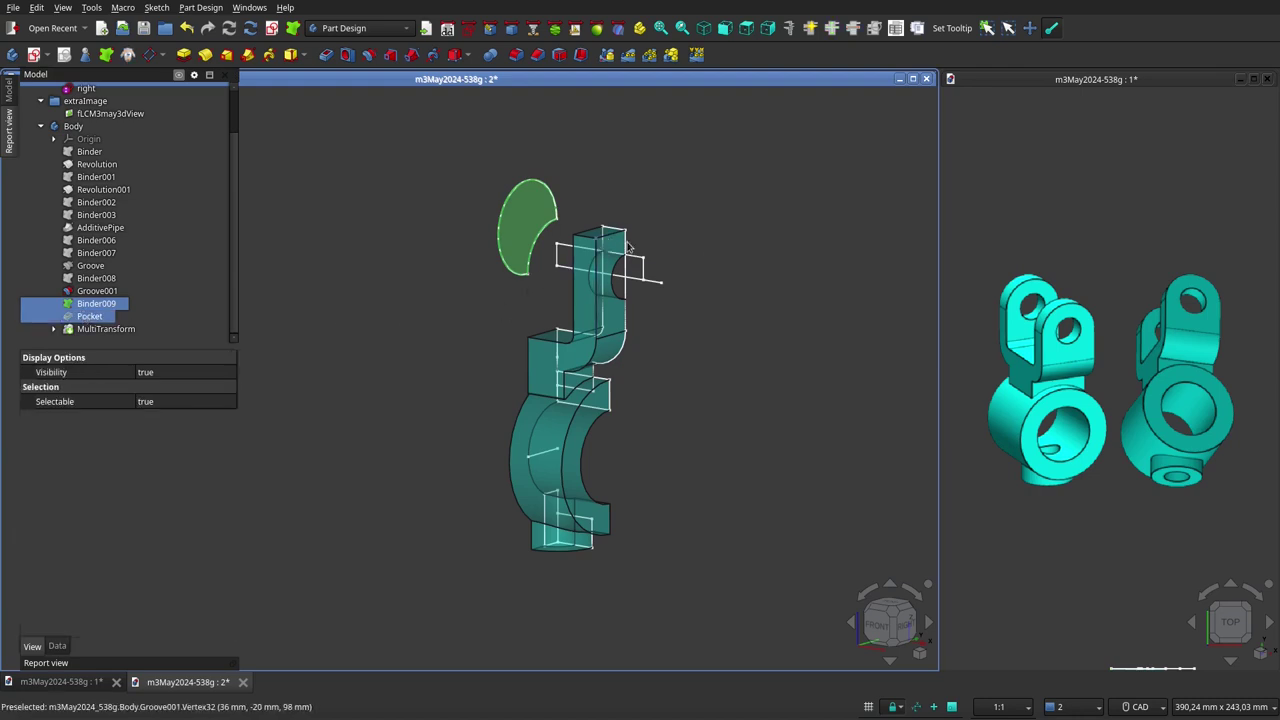
click(732, 415)
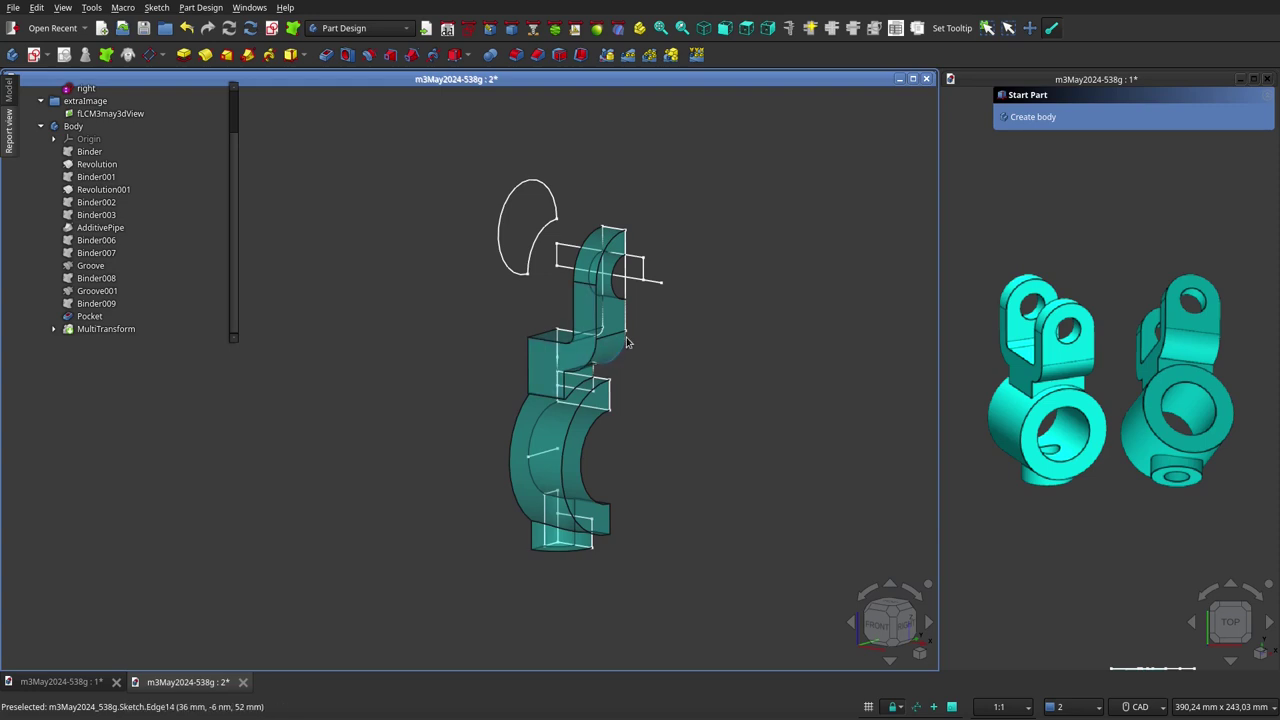
Expand MultiTransform to its Mirrored steps and show the full mirrored housing.
click(105, 329)
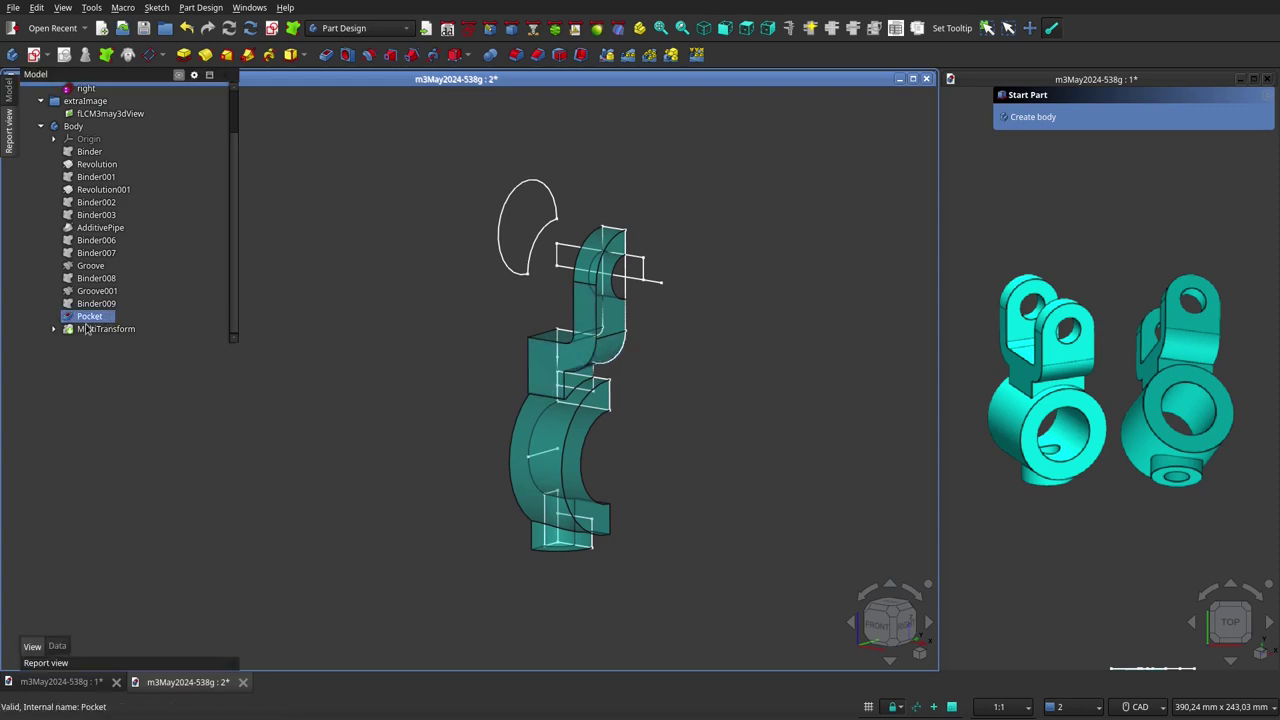
click(56, 333)
scroll(130, 320, down, 1)
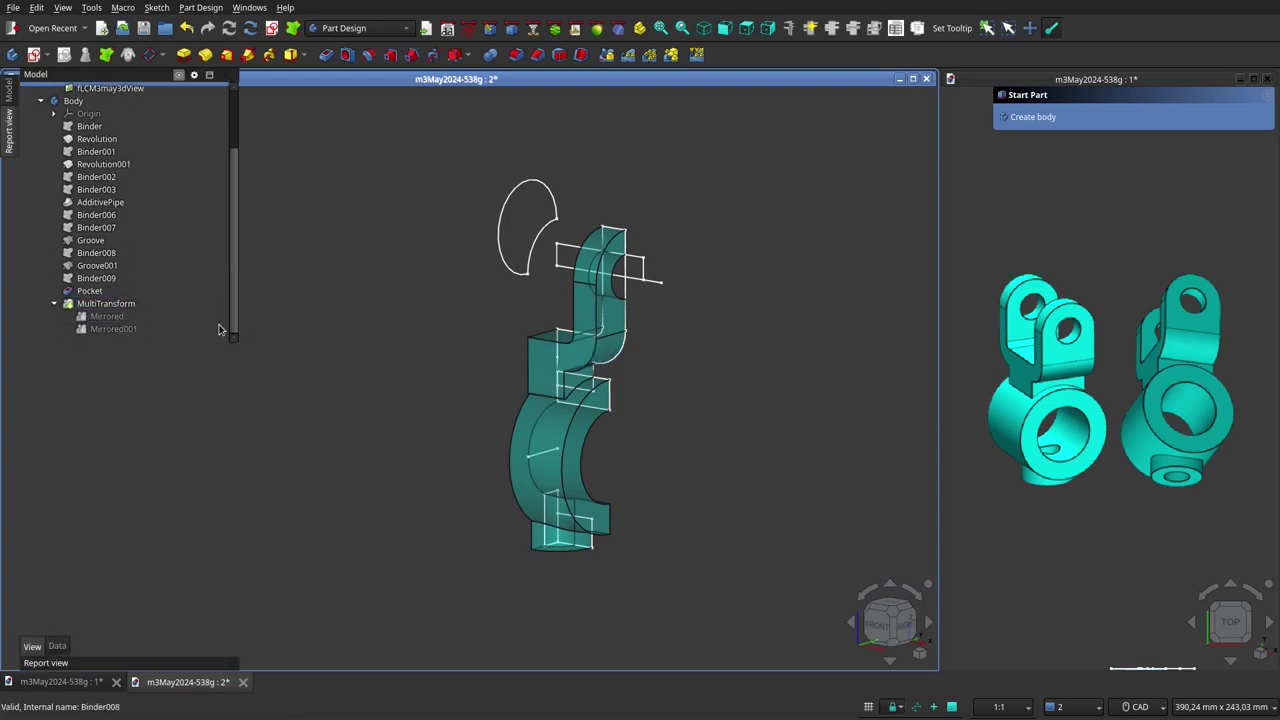
click(130, 317)
click(106, 303)
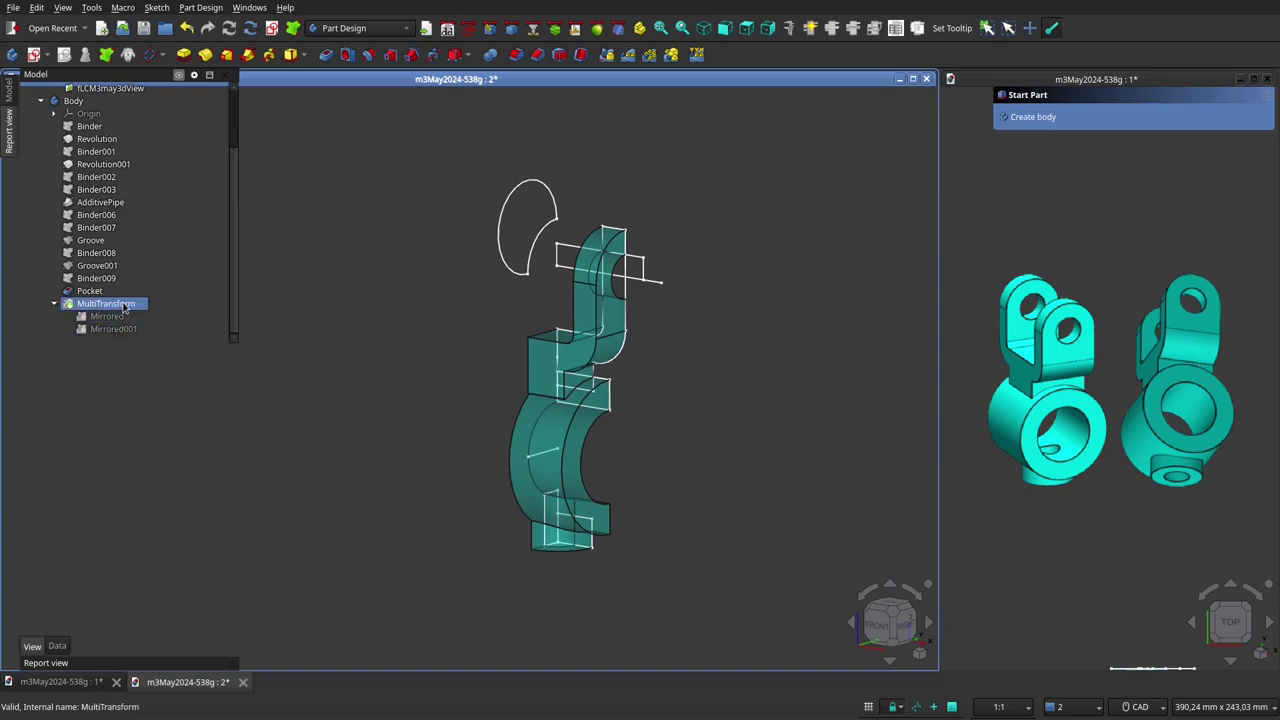
key(space)
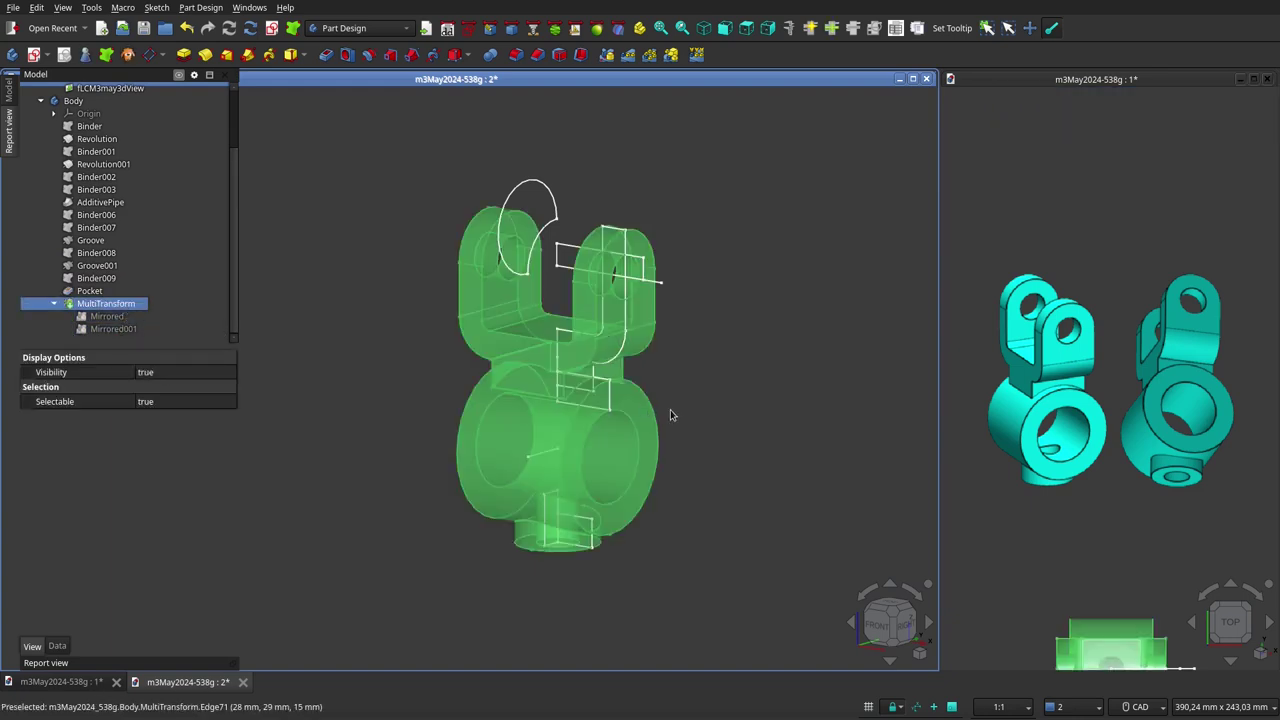
click(670, 409)
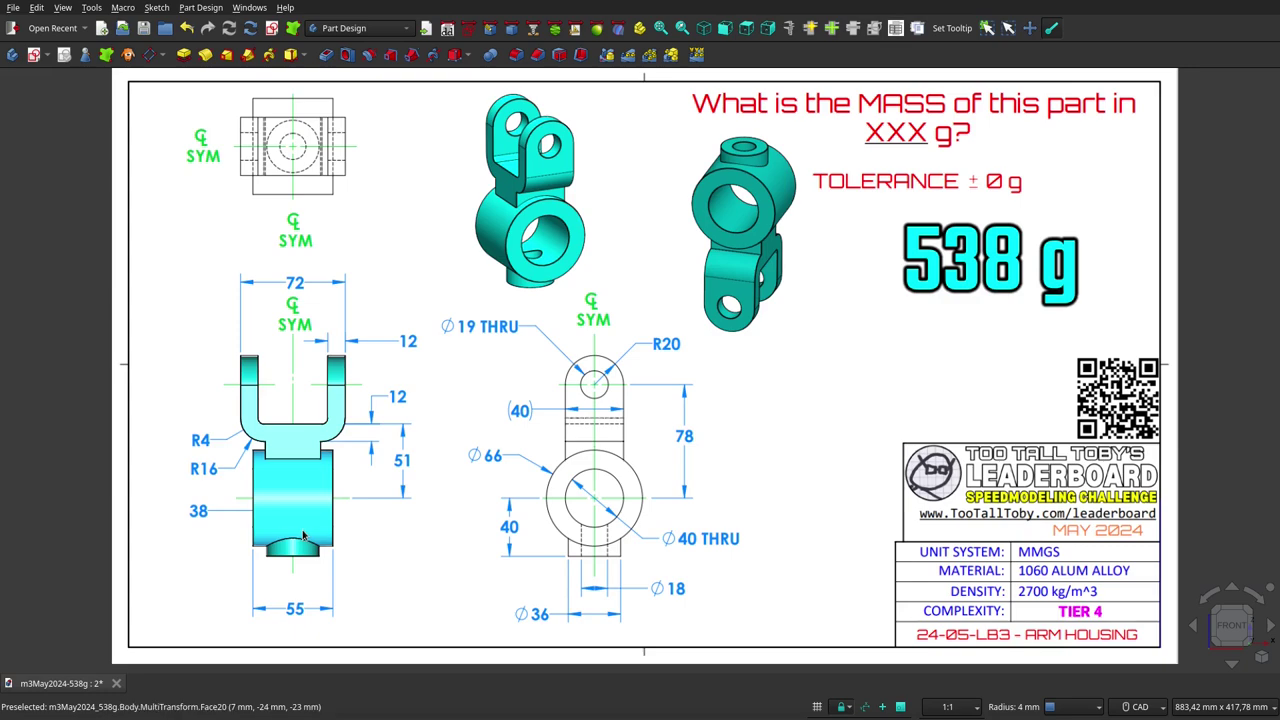
Zoom onto the drawing's front view, select the part, and switch to the Top view.
scroll(671, 505, down, 2)
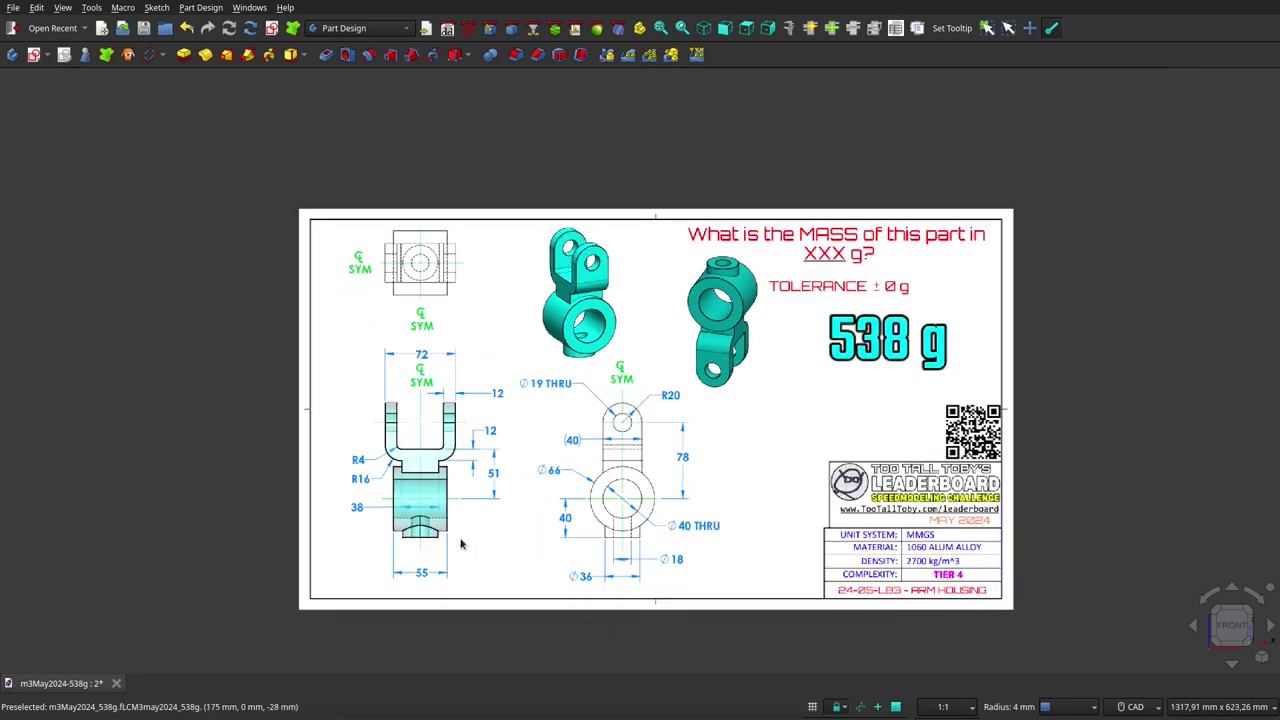
scroll(409, 537, up, 4)
scroll(409, 543, up, 2)
scroll(411, 552, down, 1)
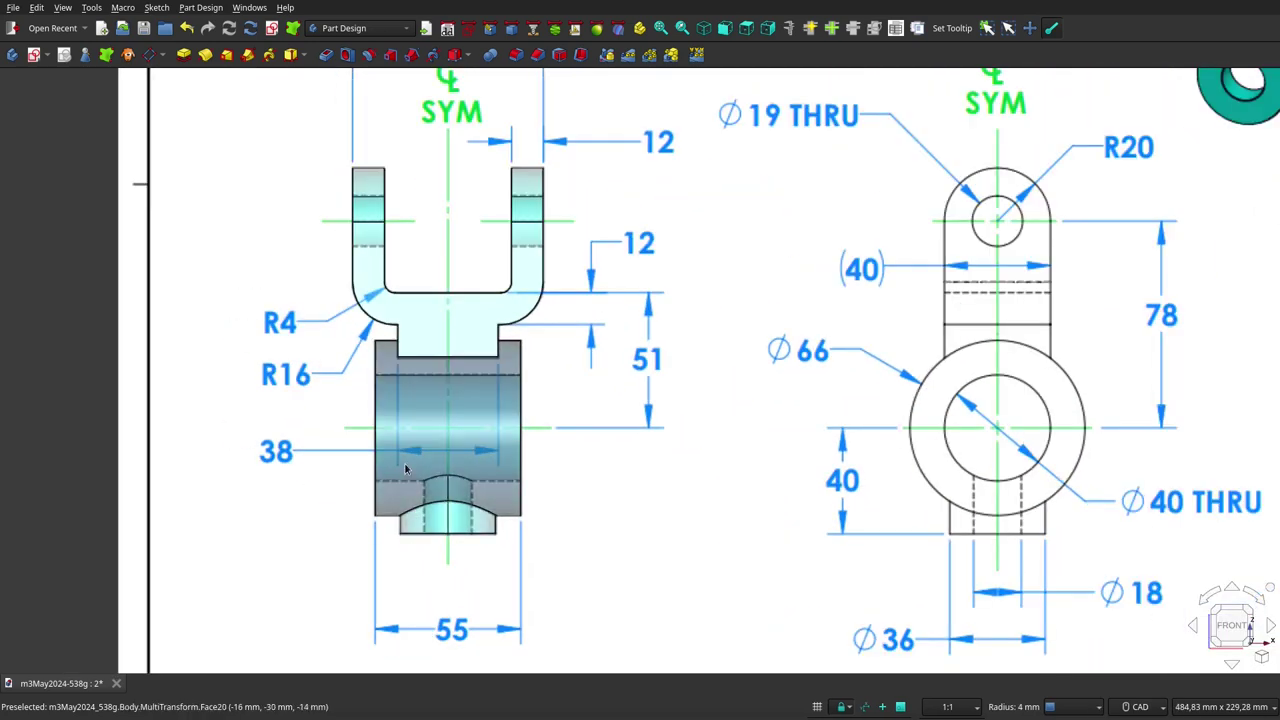
scroll(406, 465, up, 2)
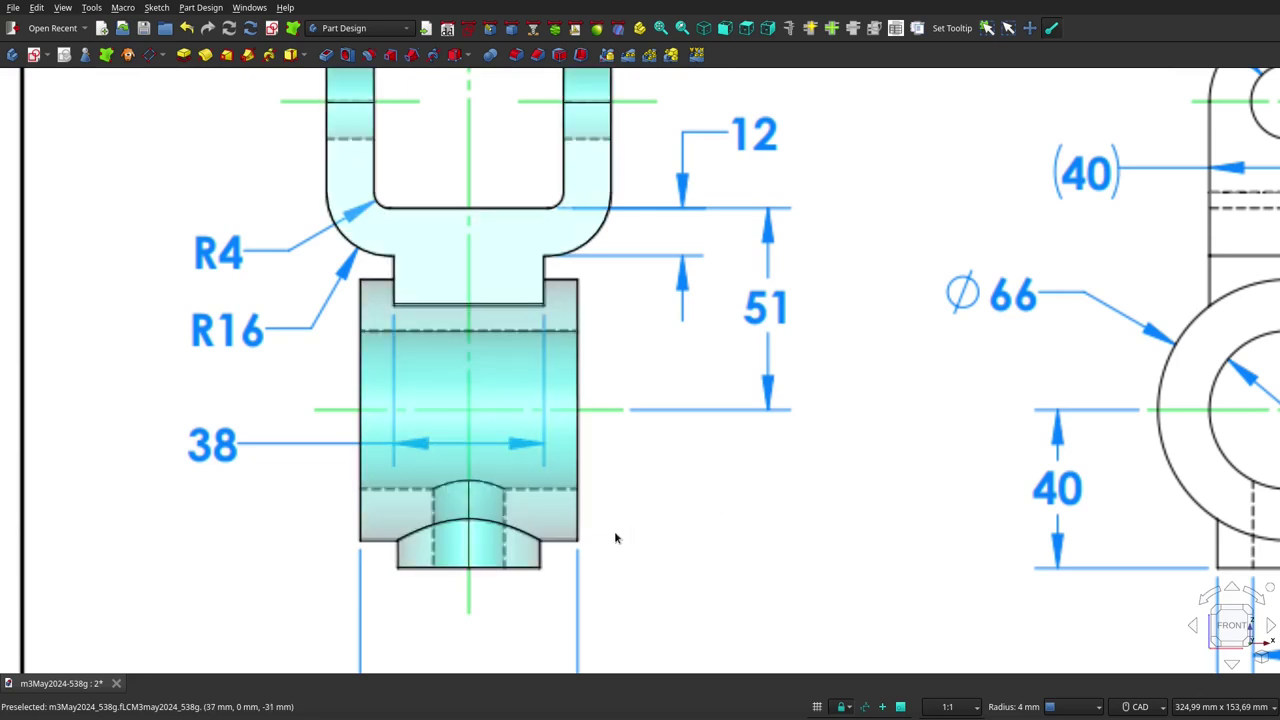
scroll(615, 538, down, 2)
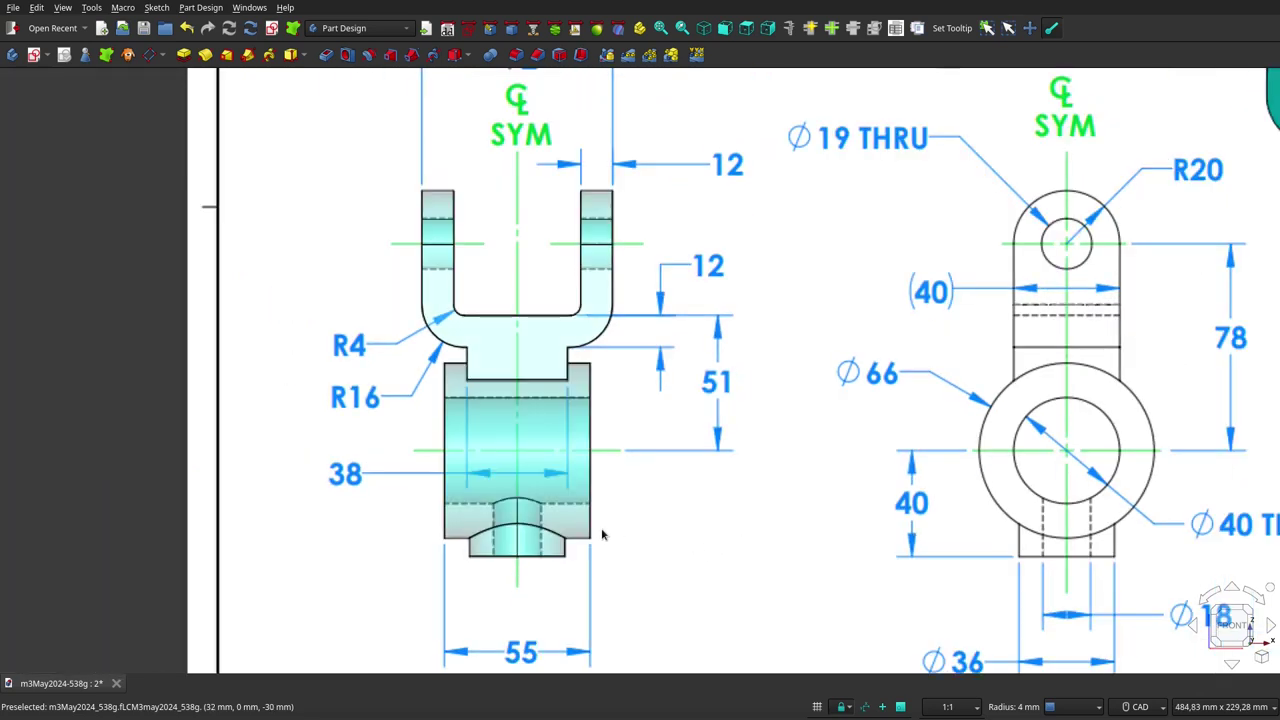
click(597, 539)
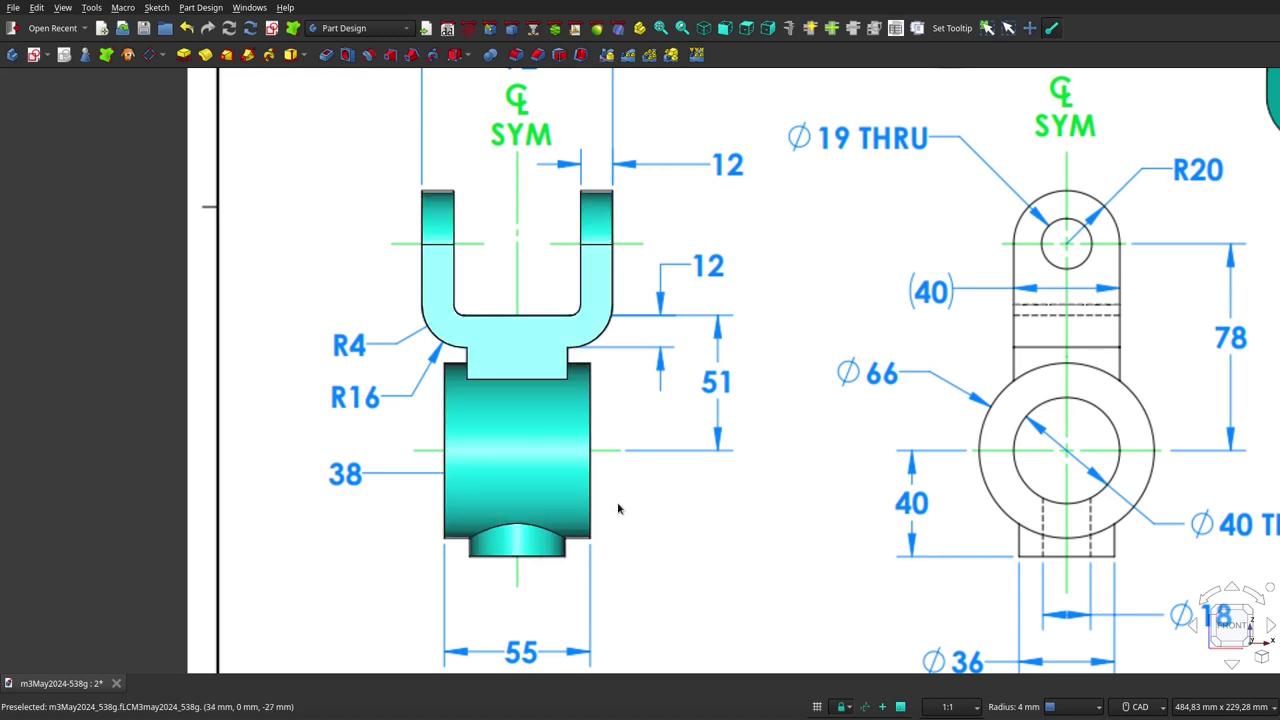
click(744, 33)
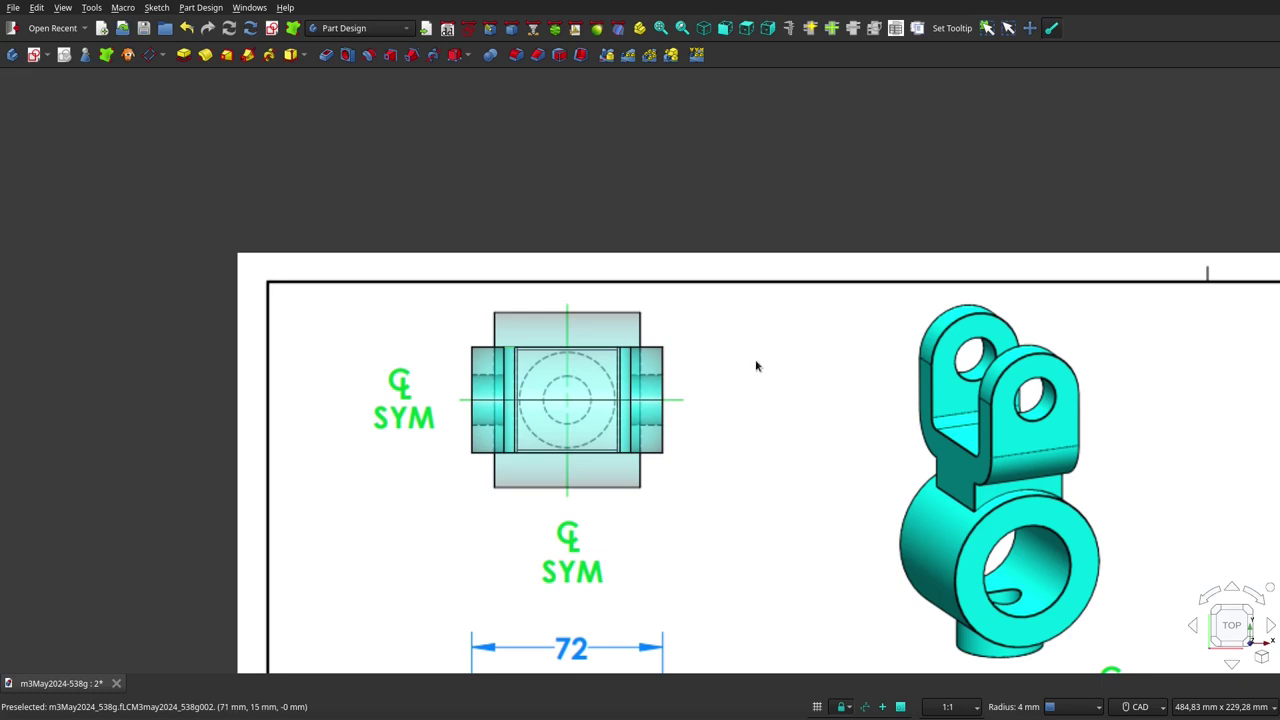
Zoom in, flip to the Bottom view, and tilt the part to view it obliquely.
scroll(561, 395, up, 4)
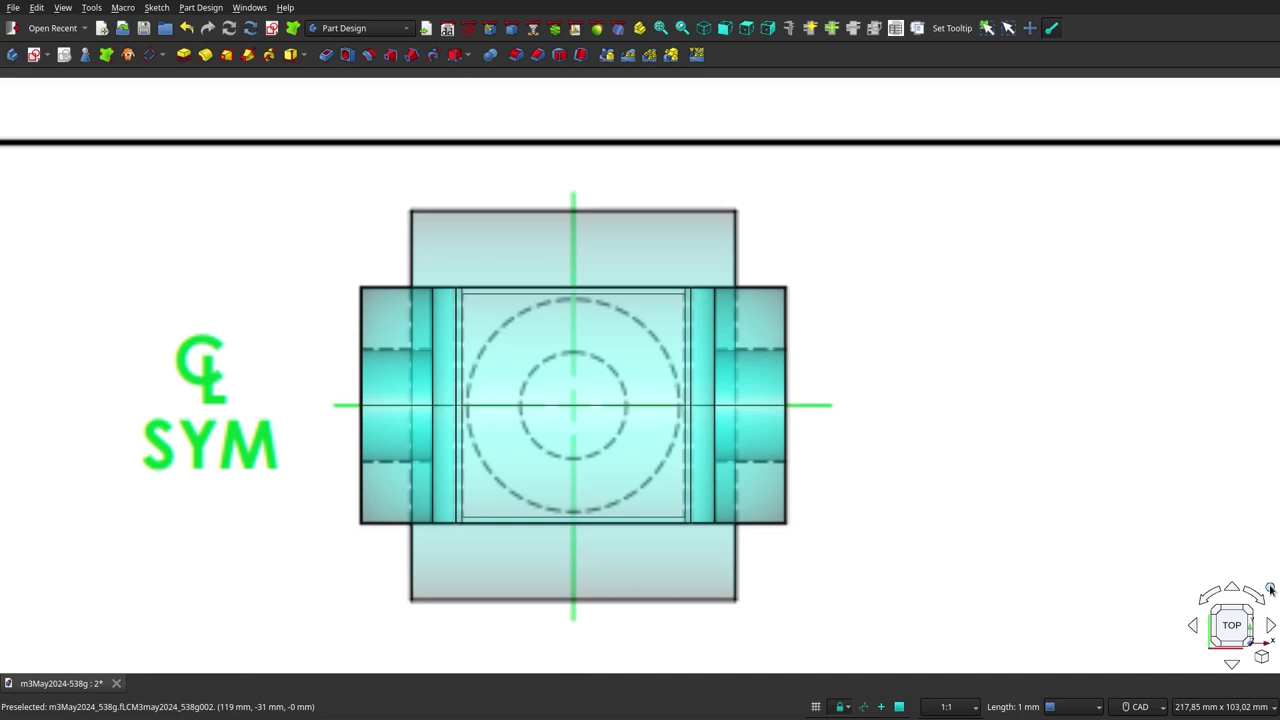
click(1270, 589)
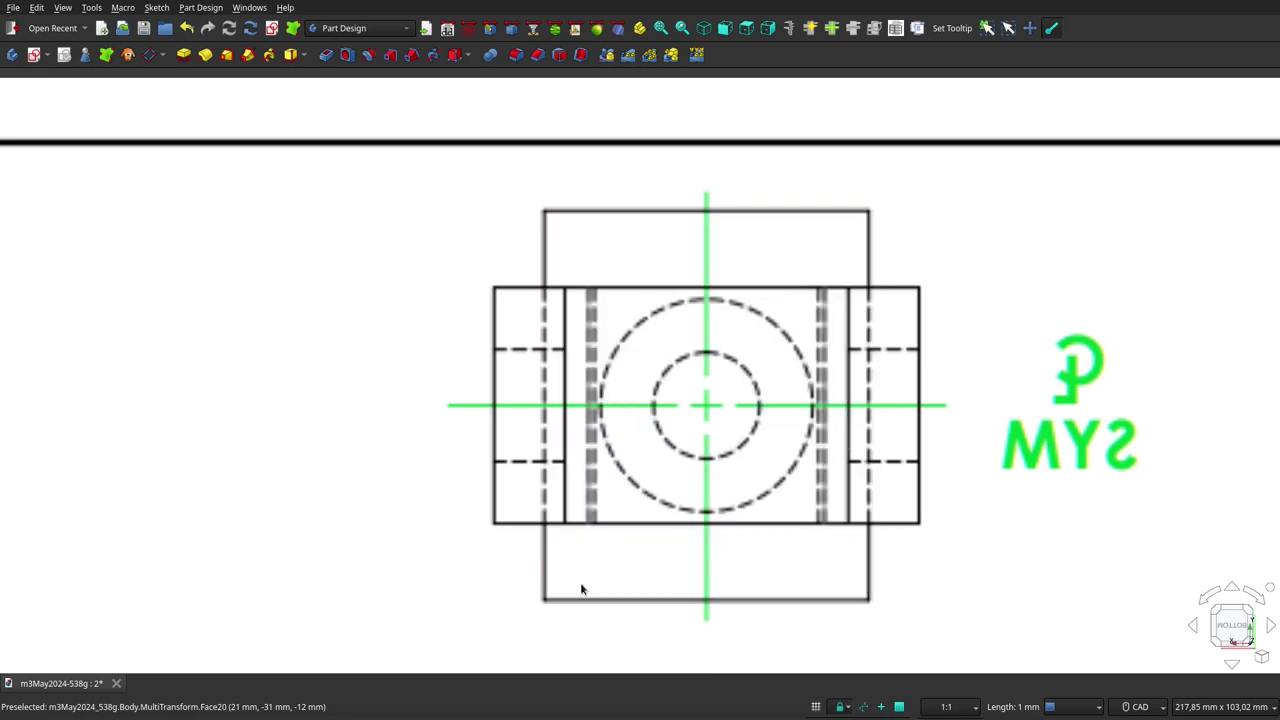
mouse_move(648, 502)
middle_down()
mouse_move(620, 424)
mouse_move(717, 449)
mouse_move(700, 438)
middle_up()
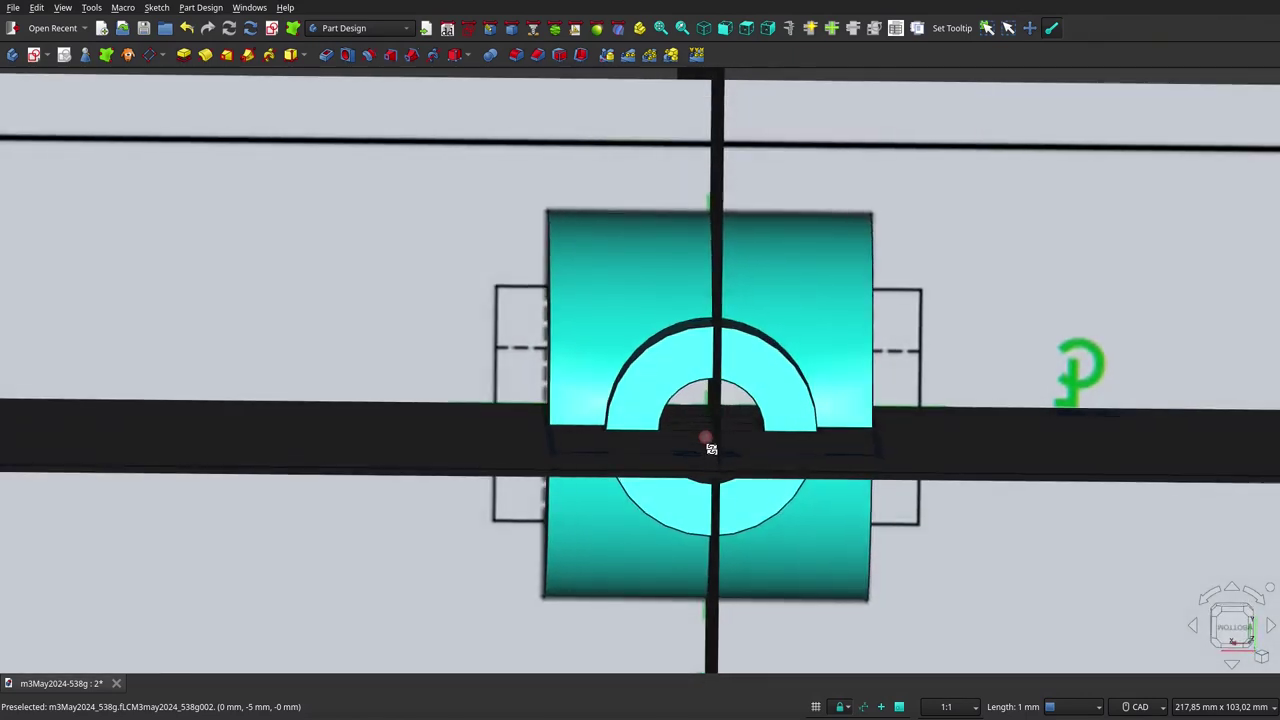
Show the part from the right side and zoom to match the drawing's right view.
click(768, 35)
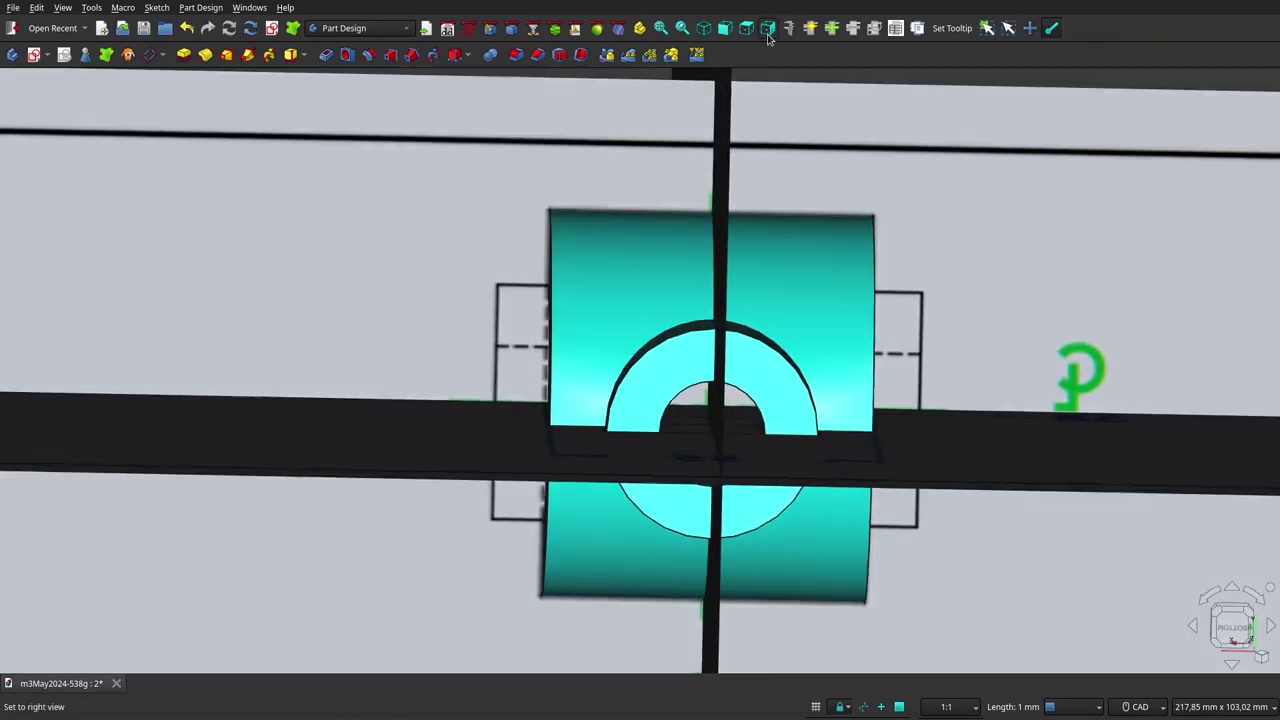
scroll(657, 481, down, 3)
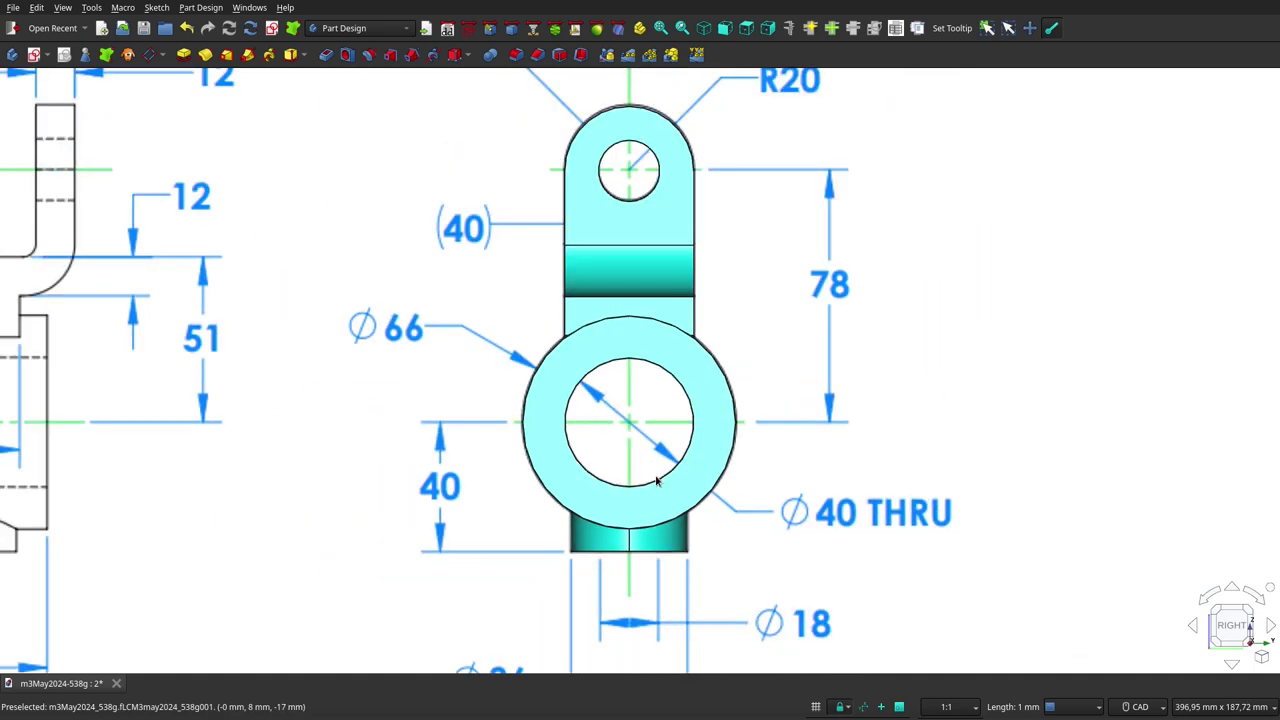
scroll(670, 140, up, 2)
scroll(670, 140, down, 2)
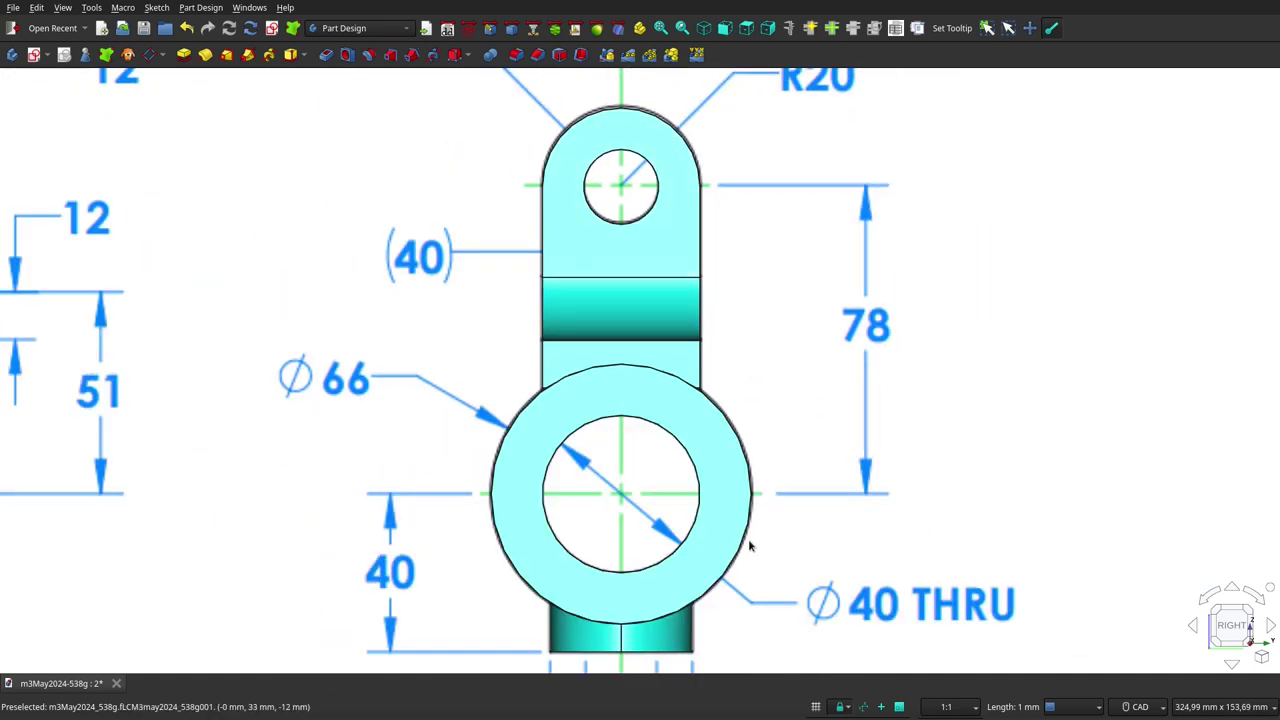
Make the part see-through with V, T and orbit slightly to check hidden lines against the drawing.
key(v)
key(t)
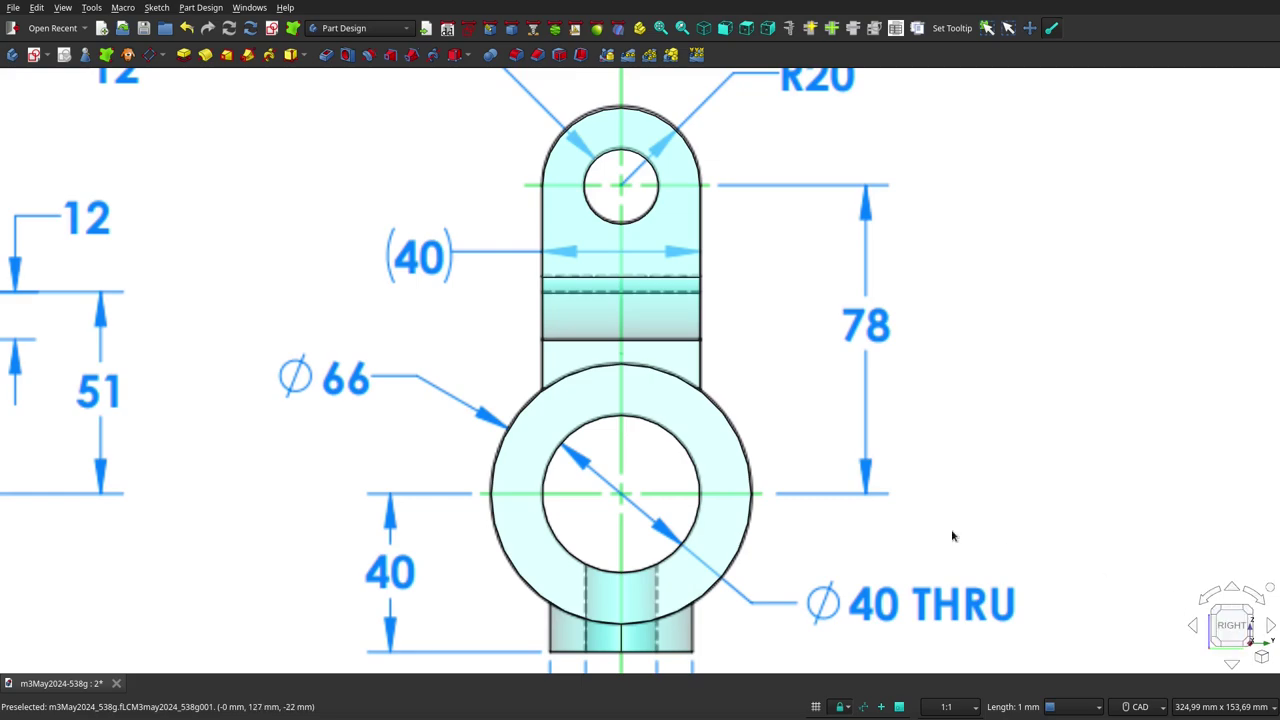
mouse_move(610, 468)
middle_down()
mouse_move(634, 471)
mouse_move(600, 463)
mouse_move(627, 483)
mouse_move(609, 457)
middle_up()
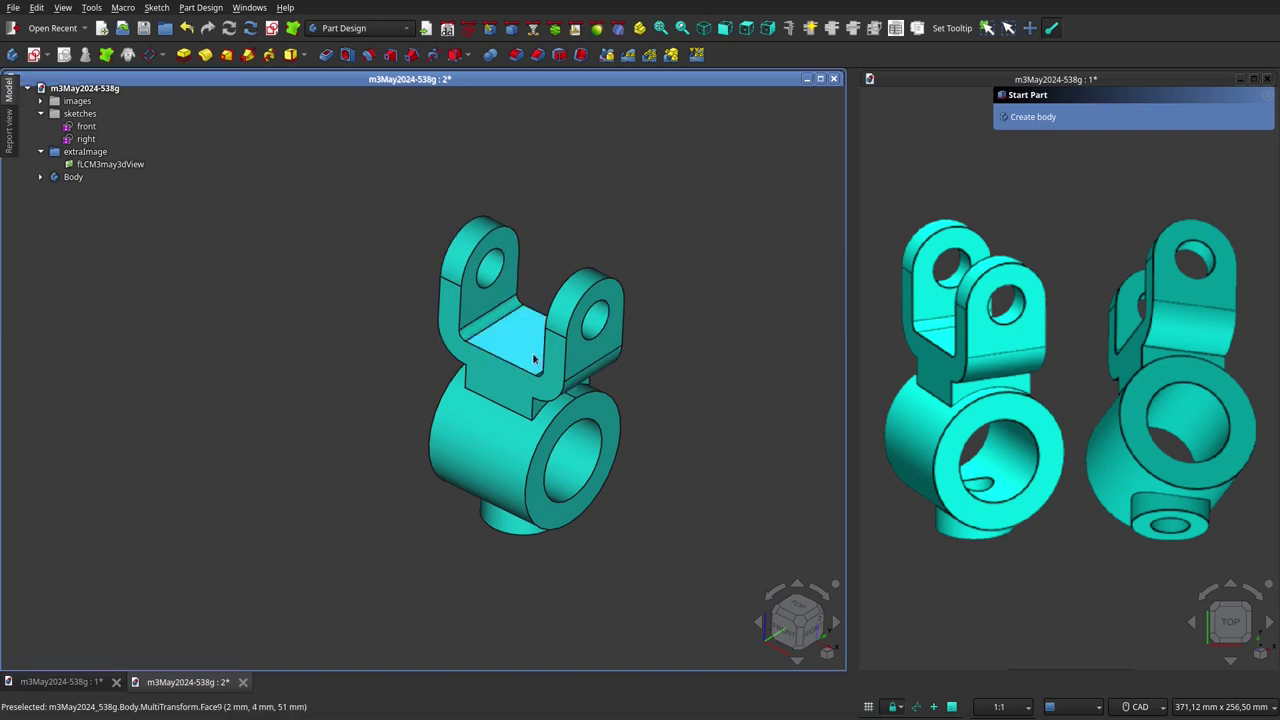
Zoom in so the finished clevis body fills the 3D view.
scroll(524, 416, up, 1)
scroll(524, 416, up, 1)
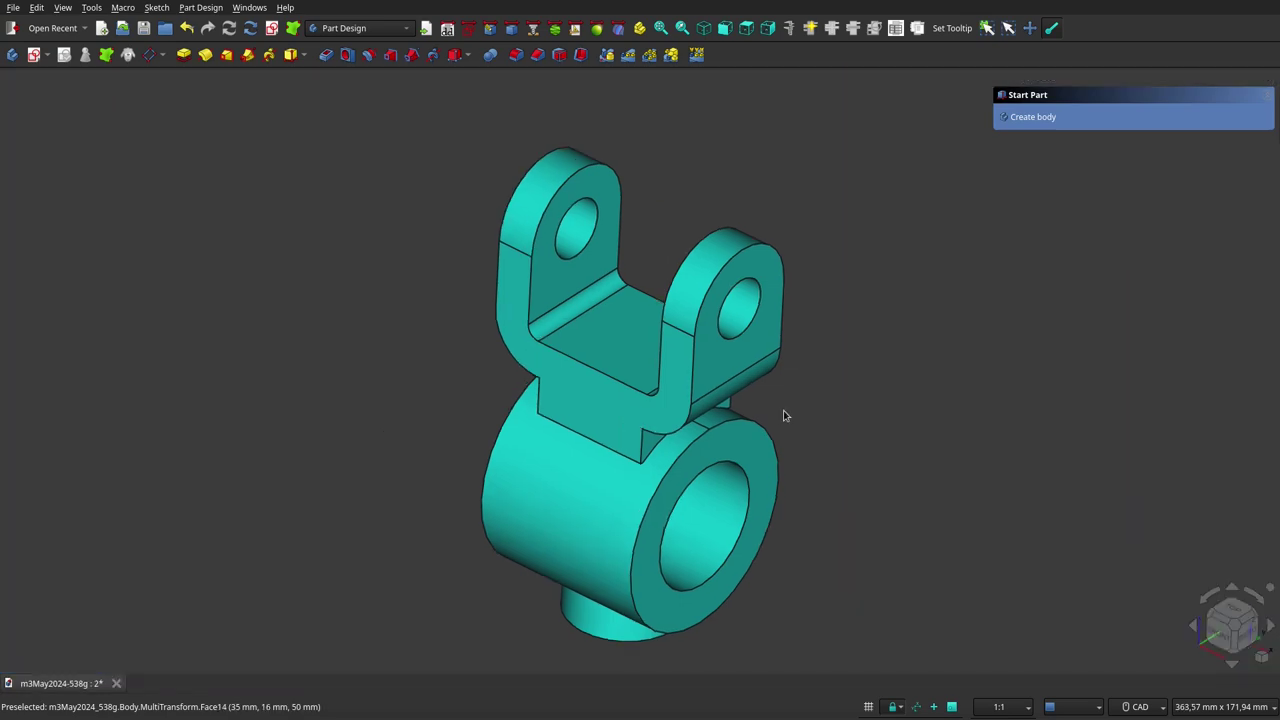
mouse_move(765, 370)
middle_down()
mouse_move(529, 440)
mouse_move(609, 494)
mouse_move(675, 516)
mouse_move(765, 344)
middle_up()
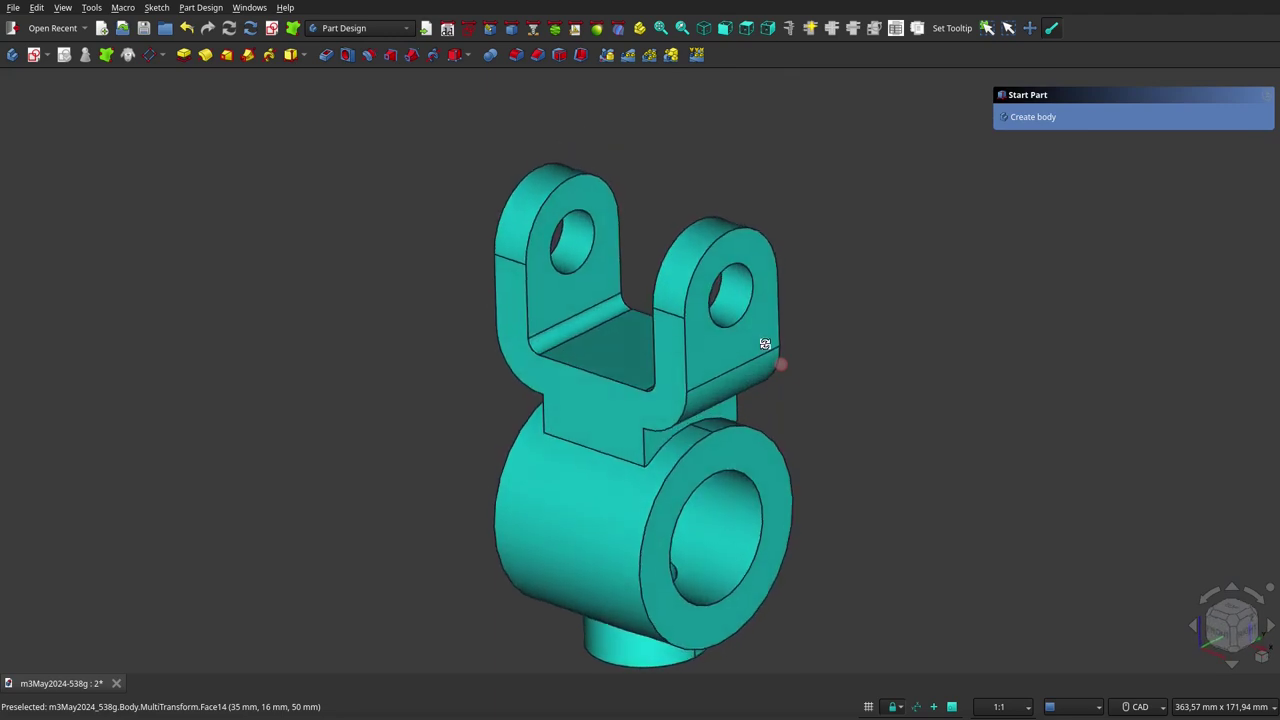
scroll(670, 140, down, 2)
mouse_move(670, 140)
middle_down()
mouse_move(651, 211)
mouse_move(766, 183)
mouse_move(792, 91)
mouse_move(634, 454)
middle_up()
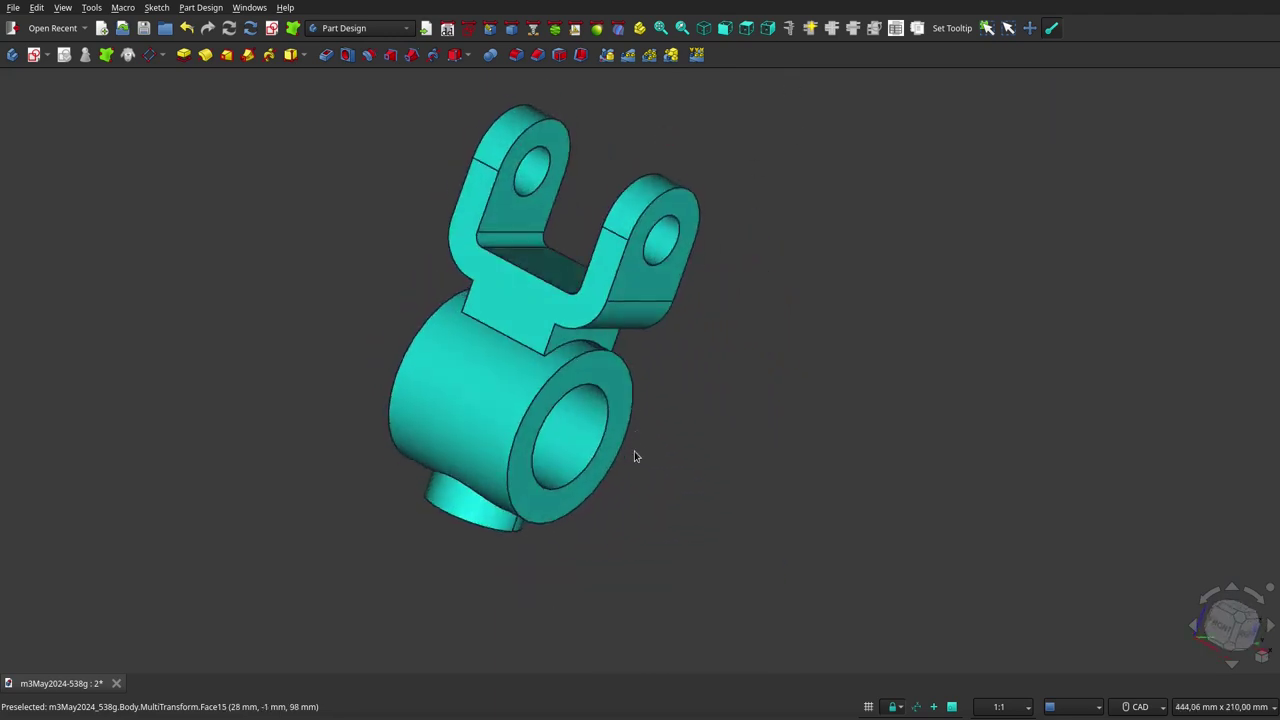
scroll(634, 454, down, 3)
mouse_move(437, 443)
middle_down()
mouse_move(529, 323)
mouse_move(654, 274)
mouse_move(611, 517)
mouse_move(686, 372)
mouse_move(797, 397)
mouse_move(735, 534)
mouse_move(509, 546)
mouse_move(297, 537)
mouse_move(214, 426)
mouse_move(311, 341)
mouse_move(497, 326)
mouse_move(591, 334)
mouse_move(640, 349)
mouse_move(660, 491)
mouse_move(600, 300)
mouse_move(617, 338)
mouse_move(611, 429)
mouse_move(594, 246)
mouse_move(781, 433)
mouse_move(894, 377)
mouse_move(903, 291)
mouse_move(849, 223)
mouse_move(736, 172)
mouse_move(517, 129)
mouse_move(457, 166)
mouse_move(472, 260)
mouse_move(534, 334)
mouse_move(669, 583)
mouse_move(491, 126)
mouse_move(589, 440)
mouse_move(635, 382)
mouse_move(883, 400)
mouse_move(563, 394)
mouse_move(500, 406)
mouse_move(483, 457)
mouse_move(500, 534)
mouse_move(569, 706)
mouse_move(595, 598)
mouse_move(596, 418)
middle_up()
scroll(589, 440, up, 2)
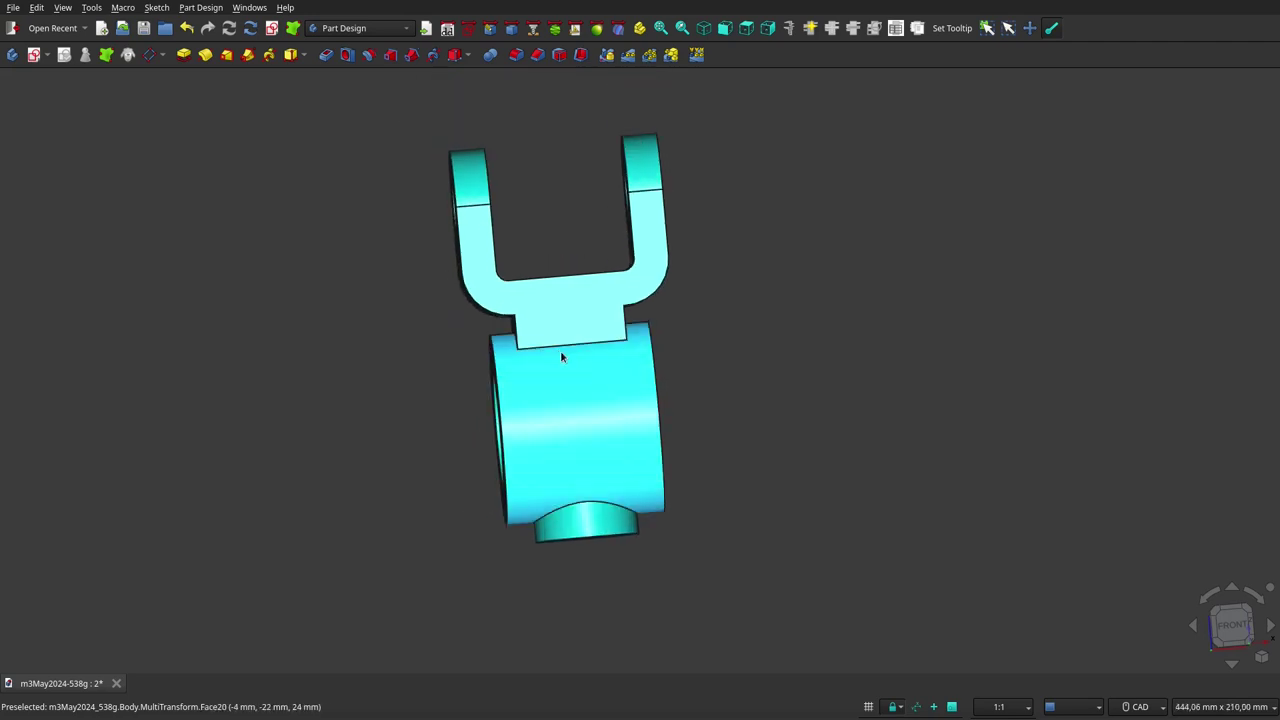
mouse_move(480, 391)
middle_down()
mouse_move(784, 394)
mouse_move(664, 343)
mouse_move(786, 306)
mouse_move(677, 331)
mouse_move(431, 320)
mouse_move(602, 383)
middle_up()
scroll(735, 413, up, 3)
scroll(735, 413, down, 2)
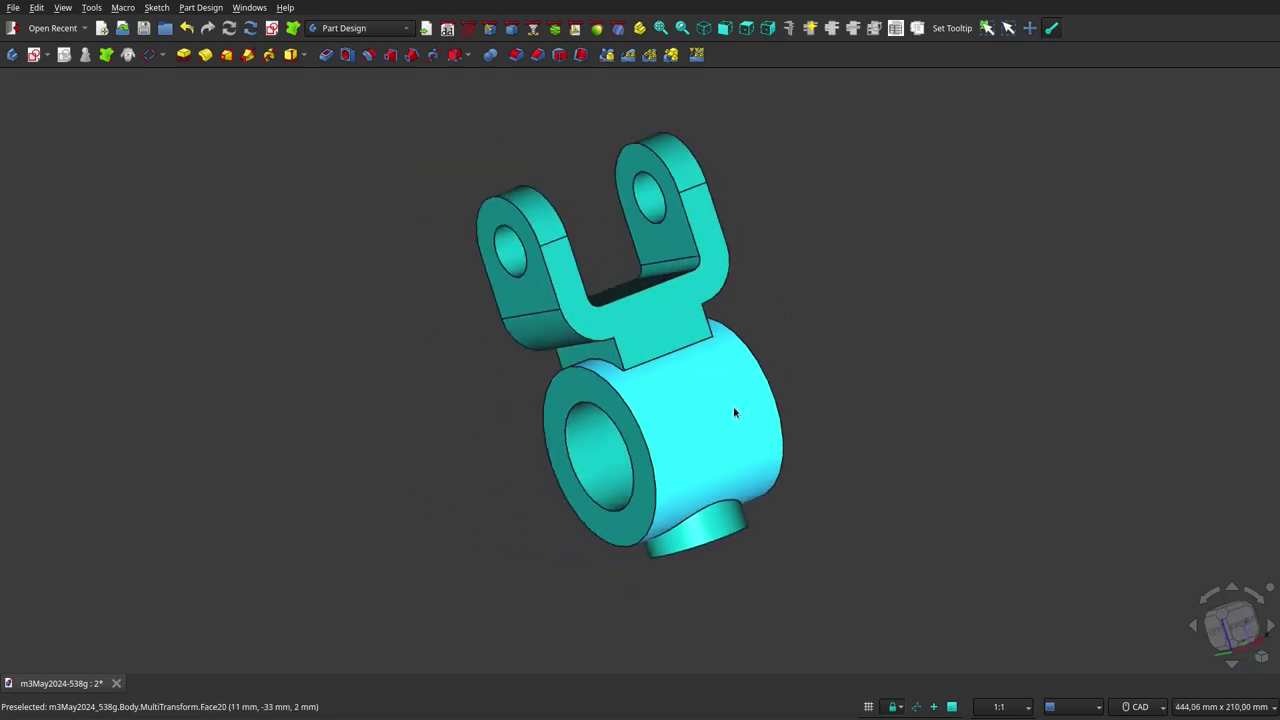